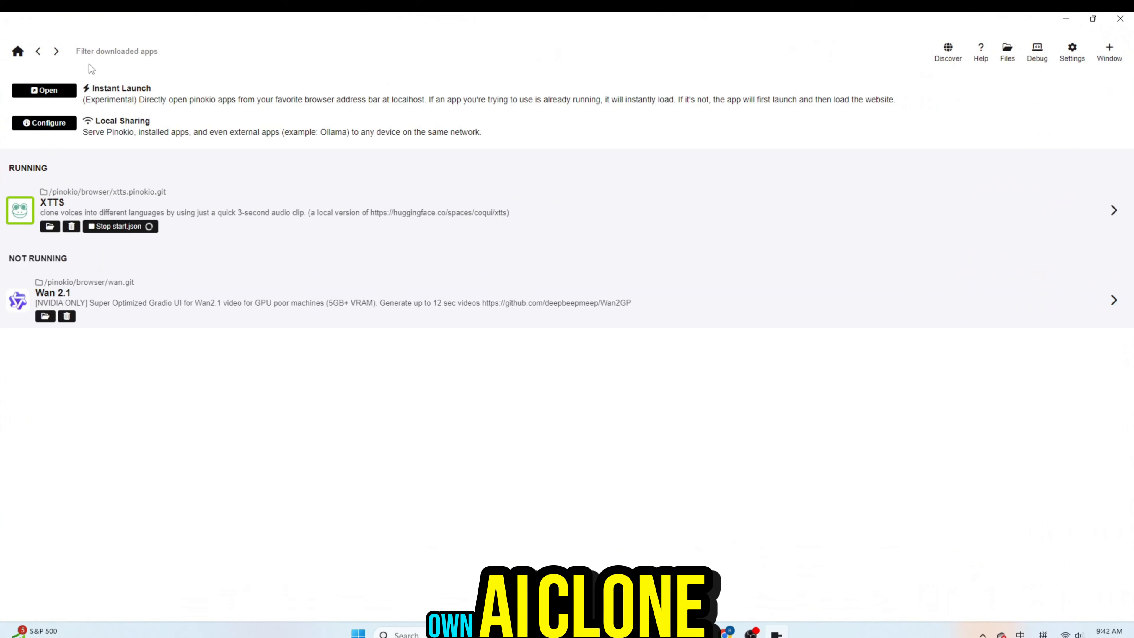
Step: Find XTTS among the verified scripts by searching for "tts" and download it as xtts.pinokio.git
{"action": "left_click", "coordinate": [948, 46]}
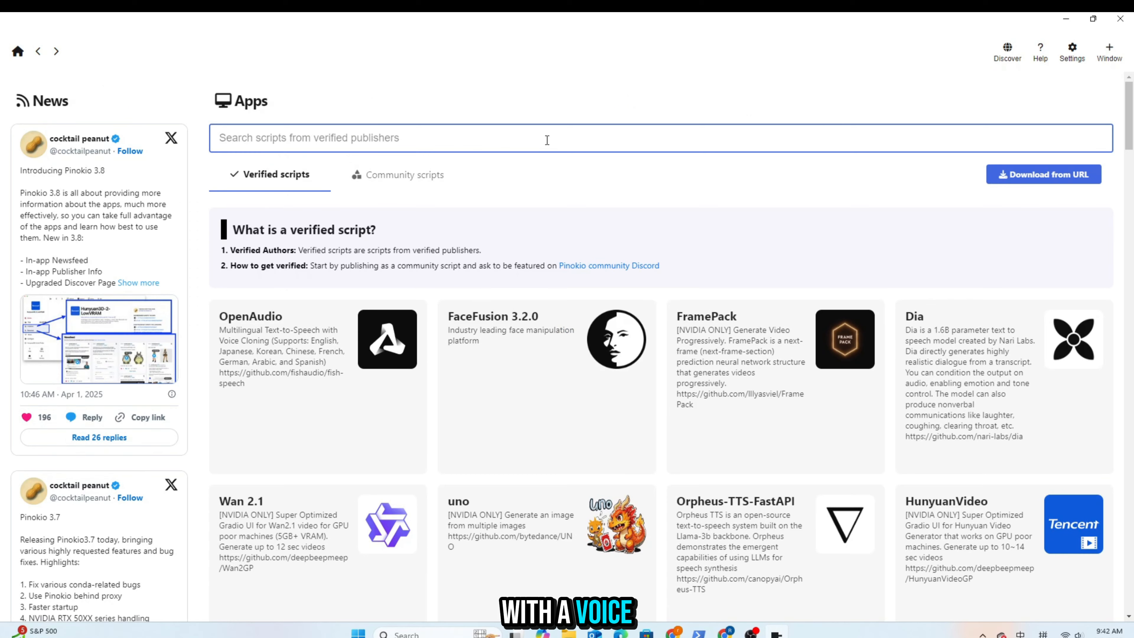
{"action": "type", "text": "tts"}
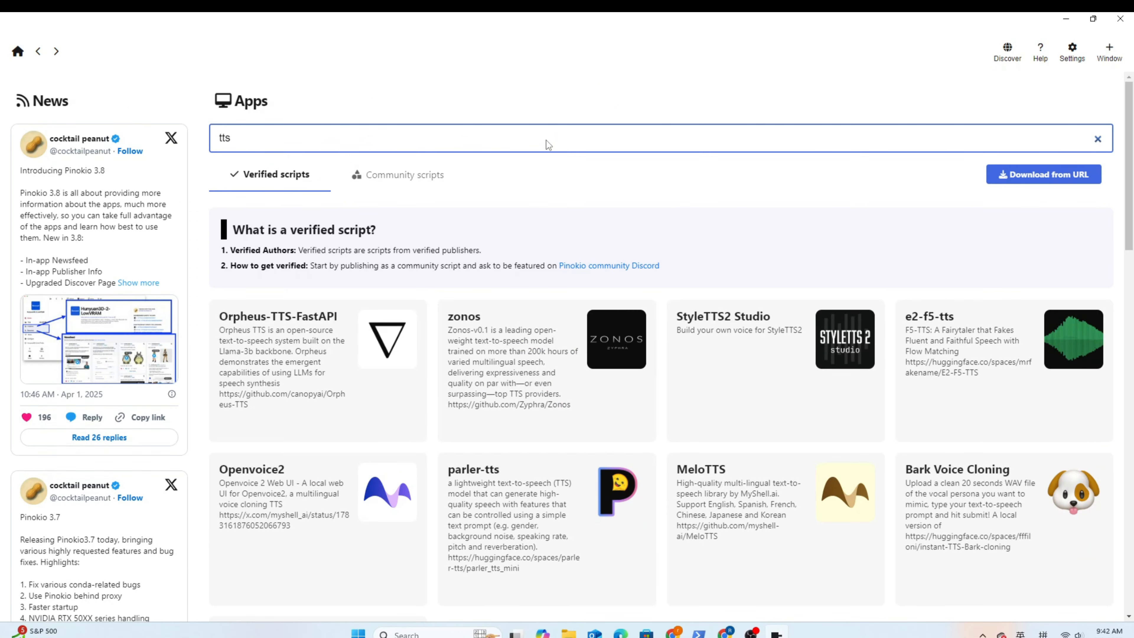
{"action": "scroll", "coordinate": [638, 271], "scroll_direction": "down", "scroll_amount": 5}
{"action": "scroll", "coordinate": [759, 366], "scroll_direction": "up", "scroll_amount": 3}
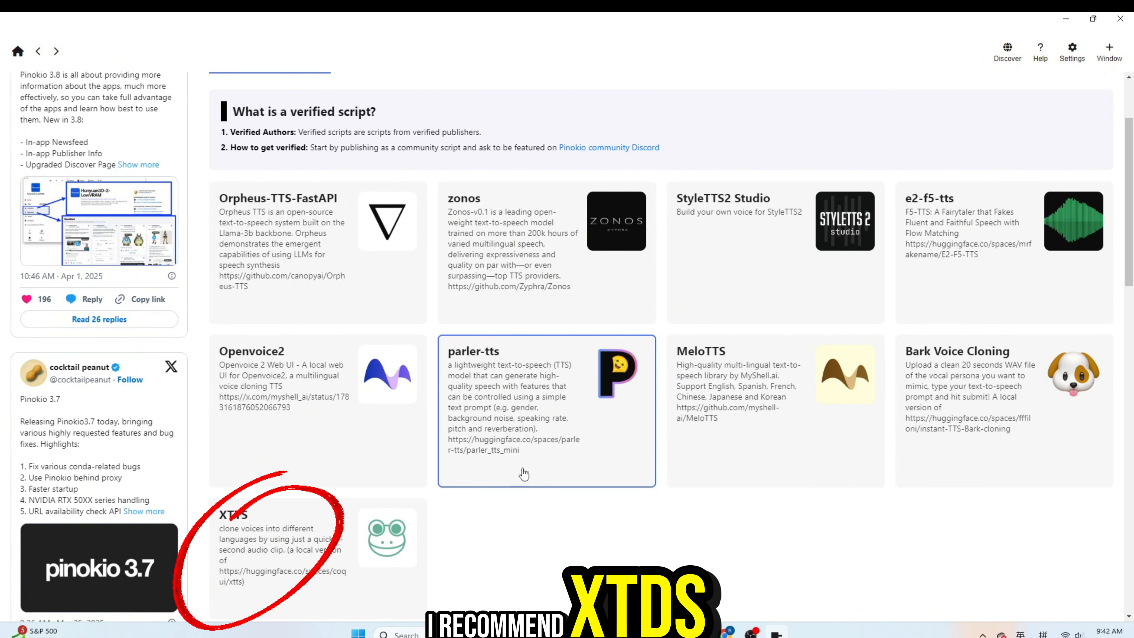
{"action": "left_click", "coordinate": [296, 546]}
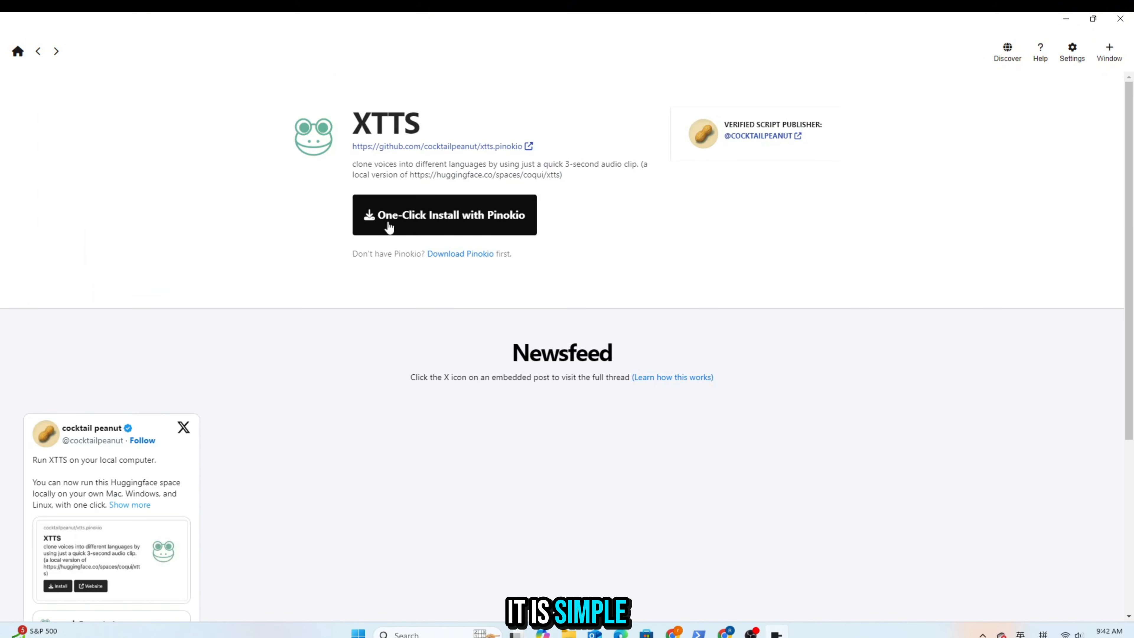
{"action": "left_click", "coordinate": [444, 226]}
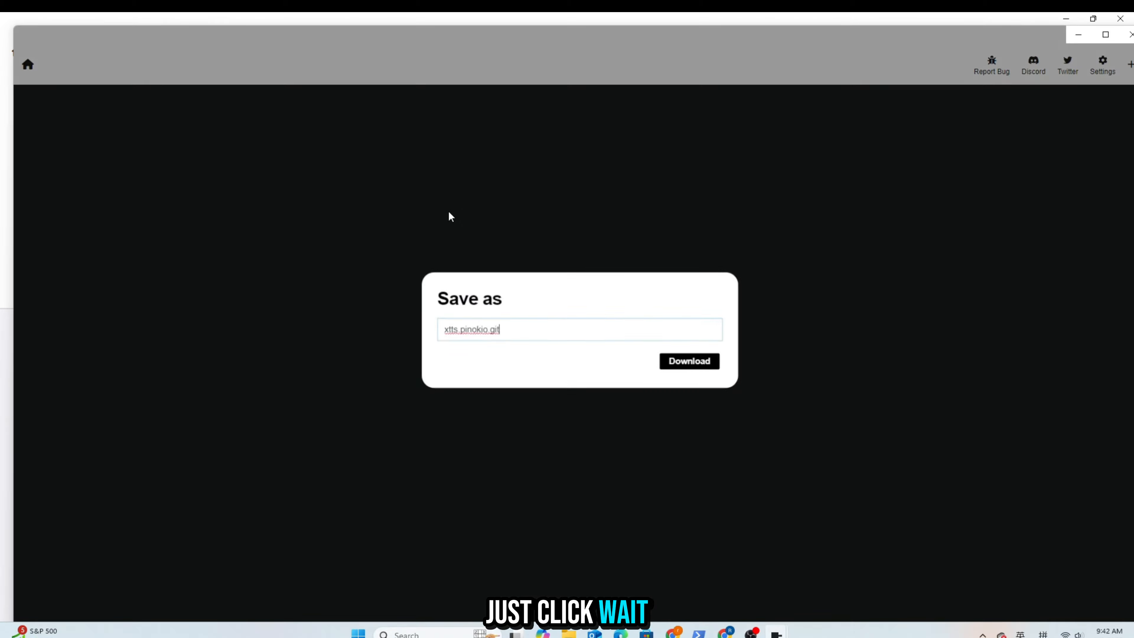
{"action": "left_click", "coordinate": [681, 363]}
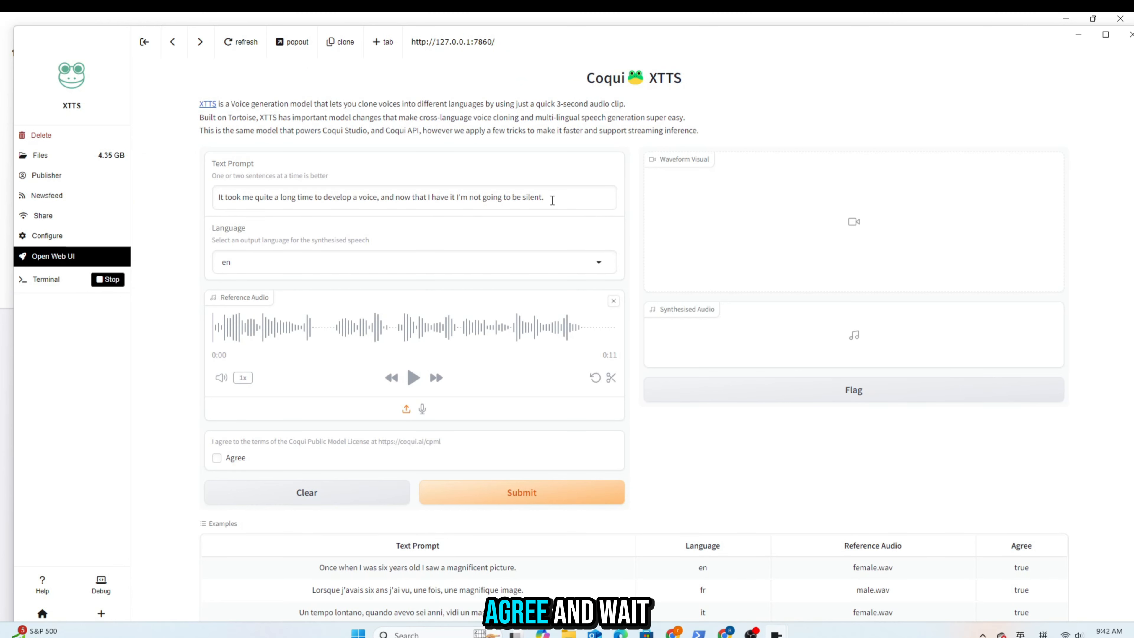
Step: Synthesise the text prompt "Hello, welcome to the channel. Nice to meet you here. Bye bye." with the Coqui licence terms accepted
{"action": "left_click_drag", "start_coordinate": [553, 200], "coordinate": [173, 191]}
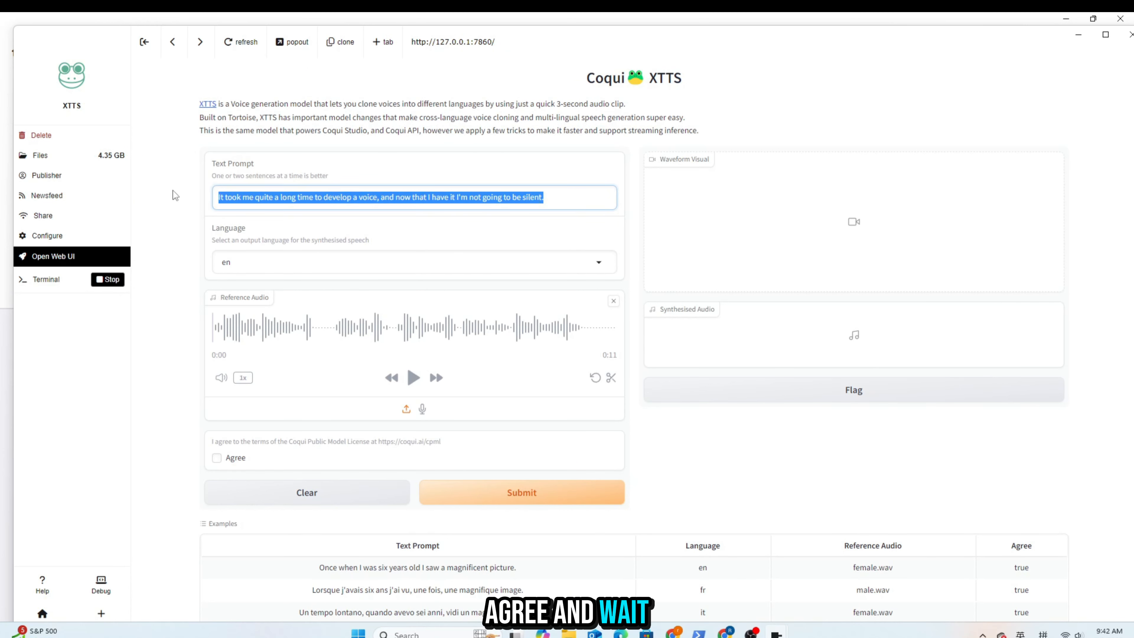
{"action": "type", "text": "Hello, "}
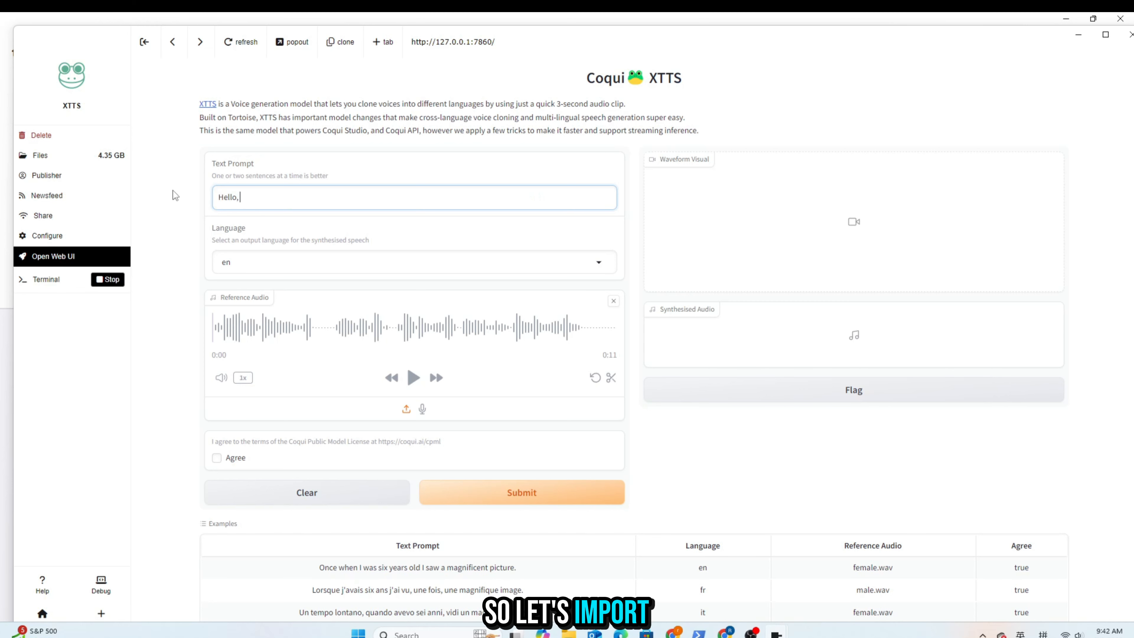
{"action": "type", "text": "wel"}
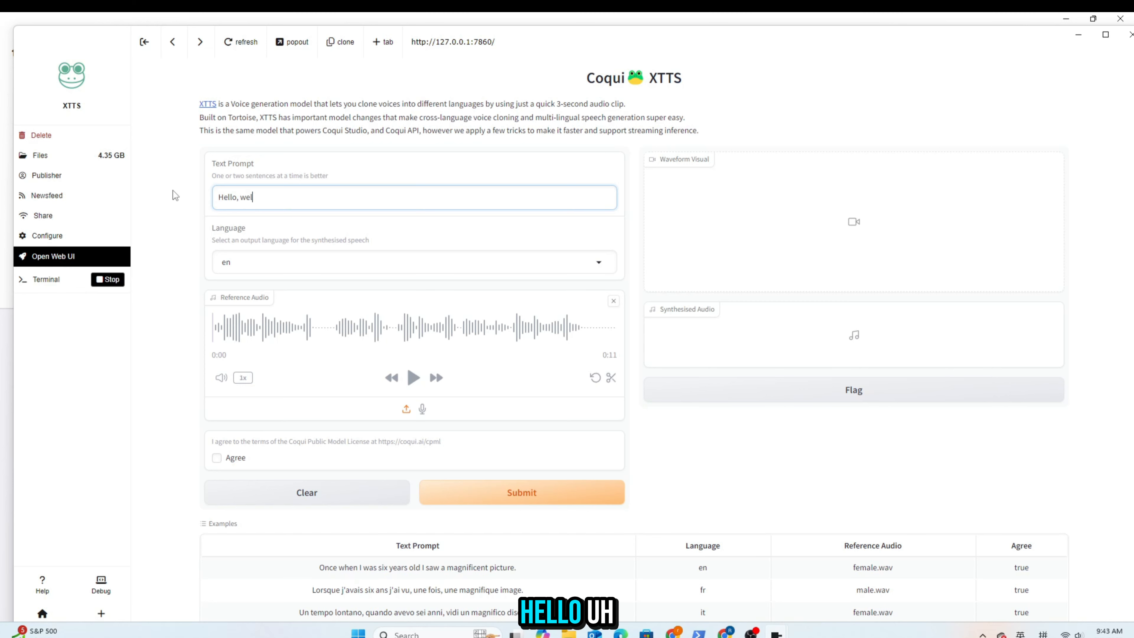
{"action": "type", "text": "come to the c"}
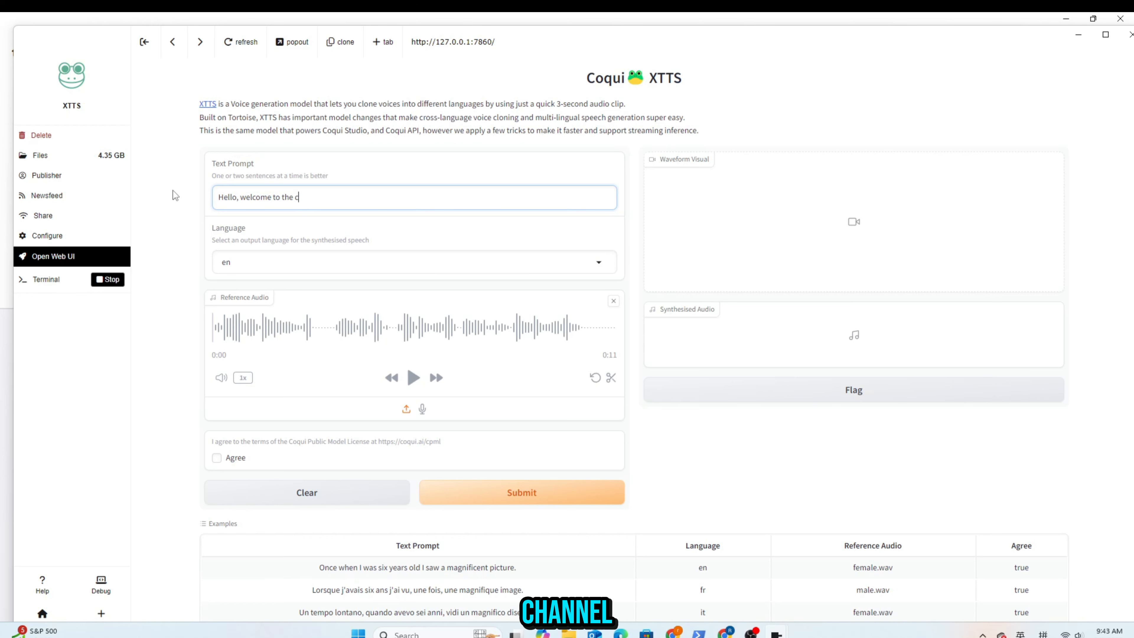
{"action": "type", "text": "hannel"}
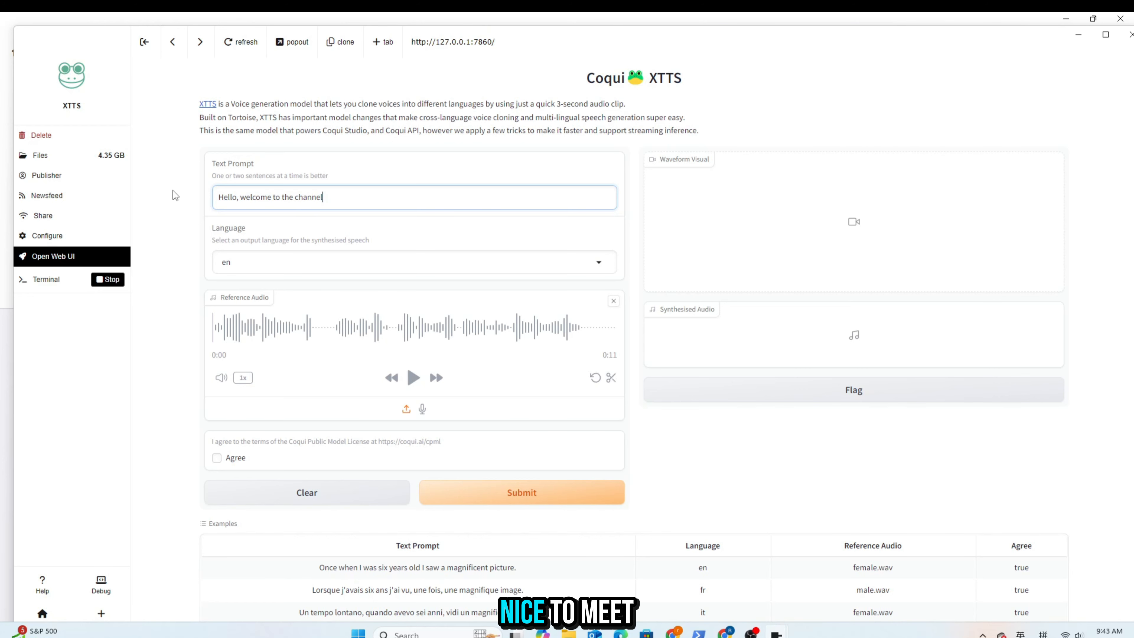
{"action": "type", "text": ". Nice"}
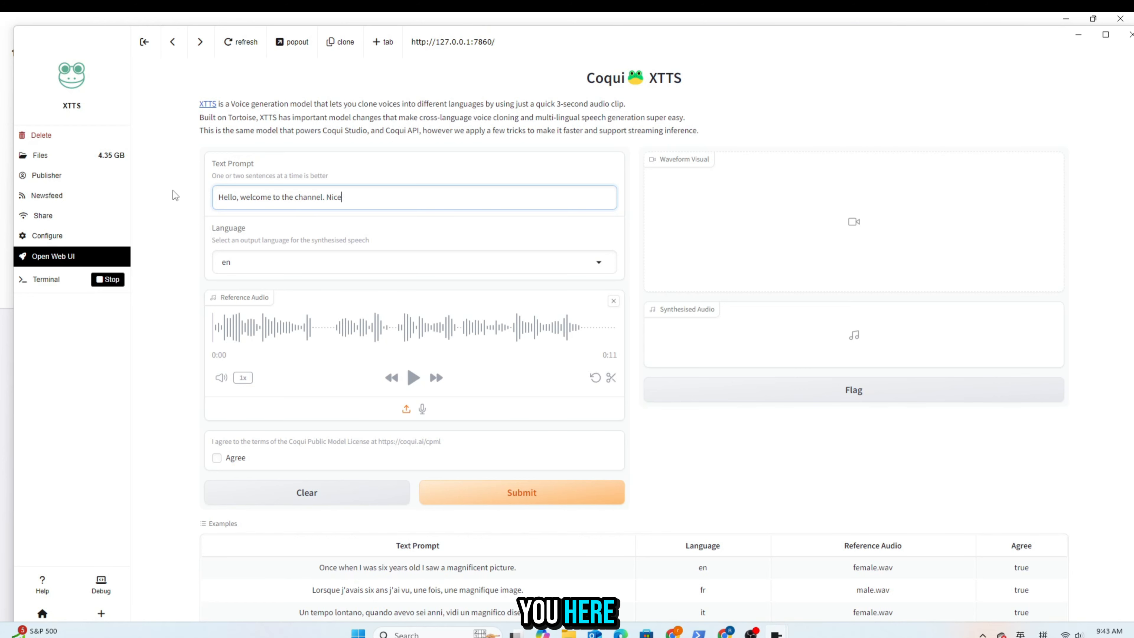
{"action": "type", "text": " to "}
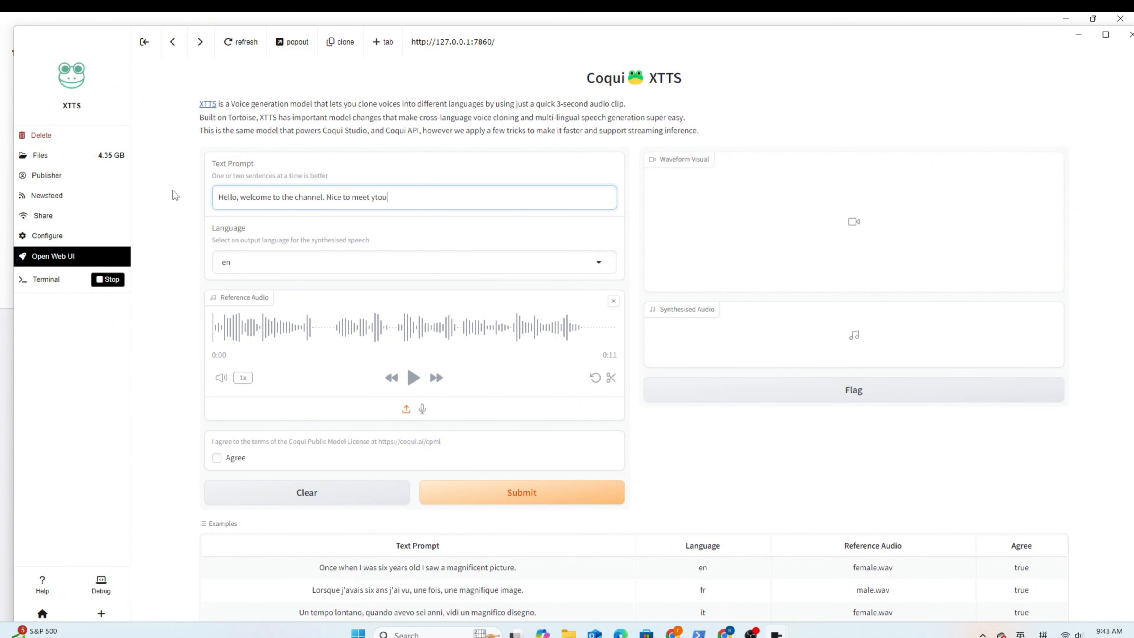
{"action": "type", "text": "meet yt"}
{"action": "key", "text": "BackSpace"}
{"action": "type", "text": "ou here"}
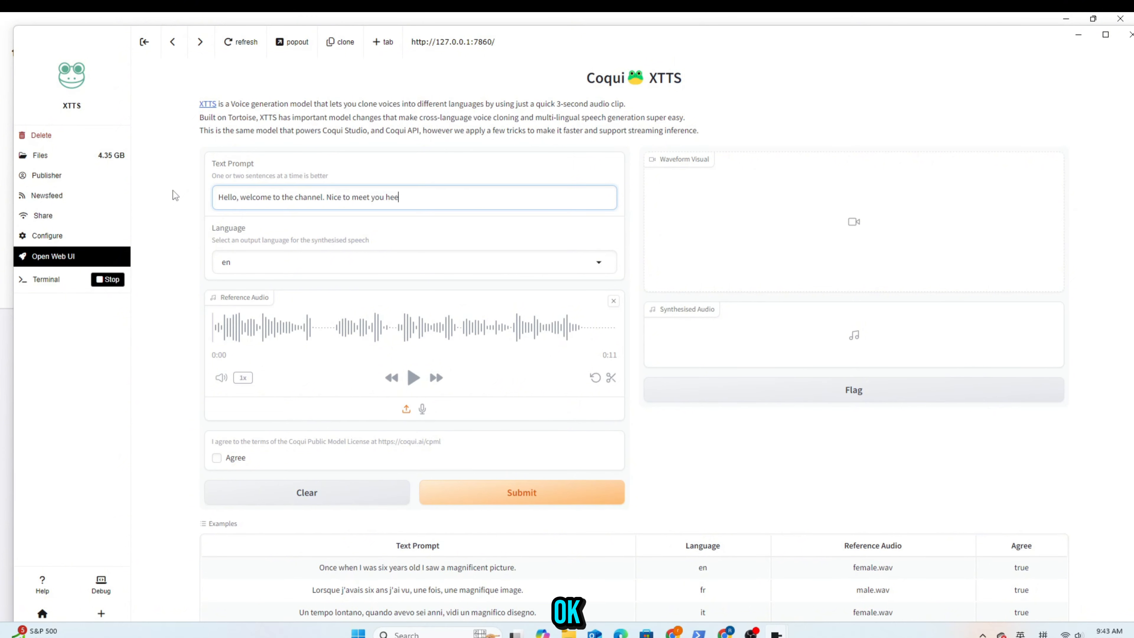
{"action": "type", "text": ". By"}
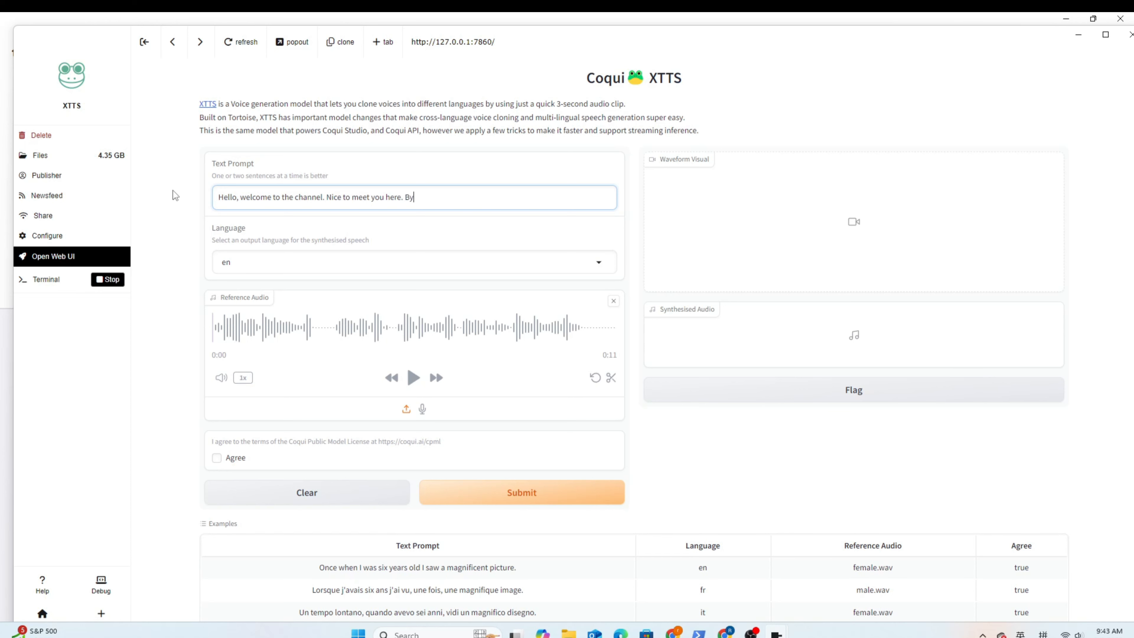
{"action": "type", "text": "e bye."}
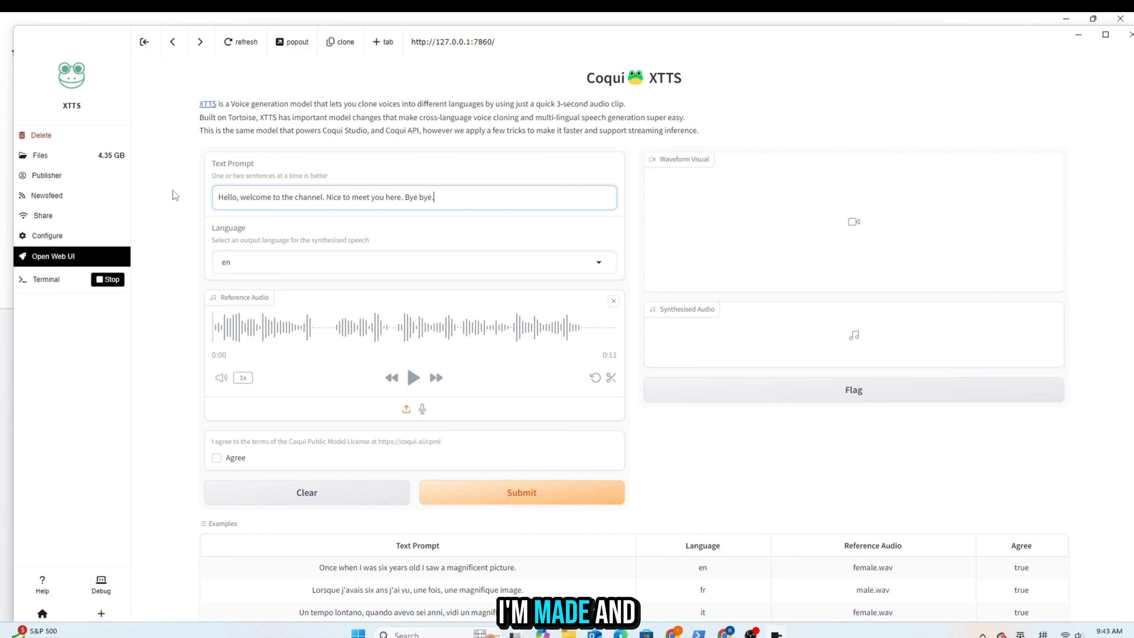
{"action": "left_click", "coordinate": [217, 458]}
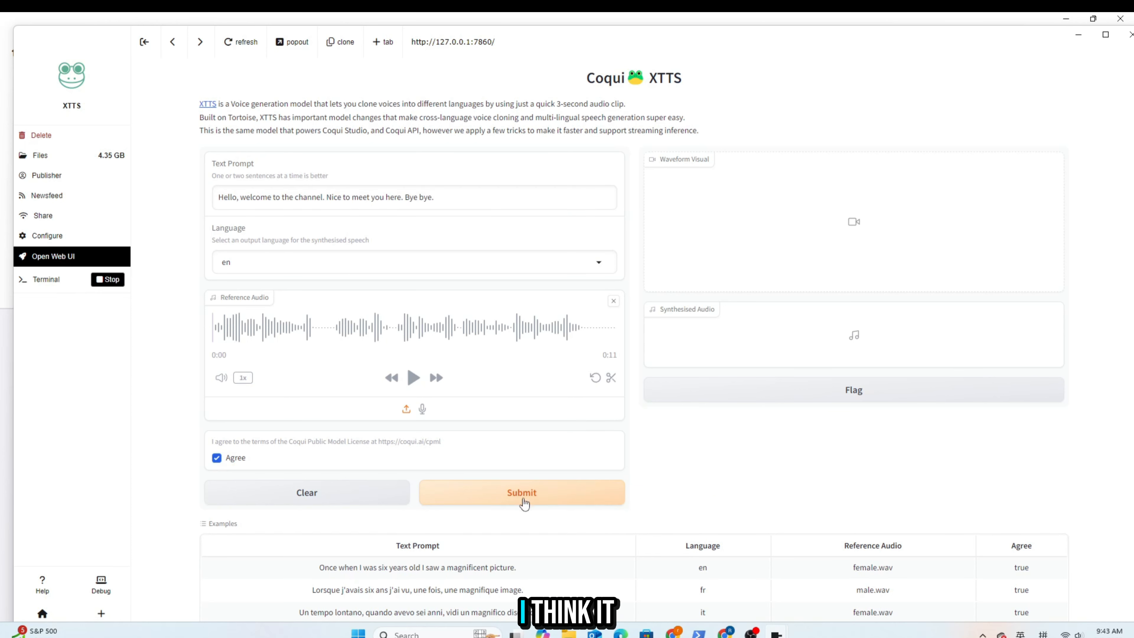
{"action": "left_click", "coordinate": [536, 498]}
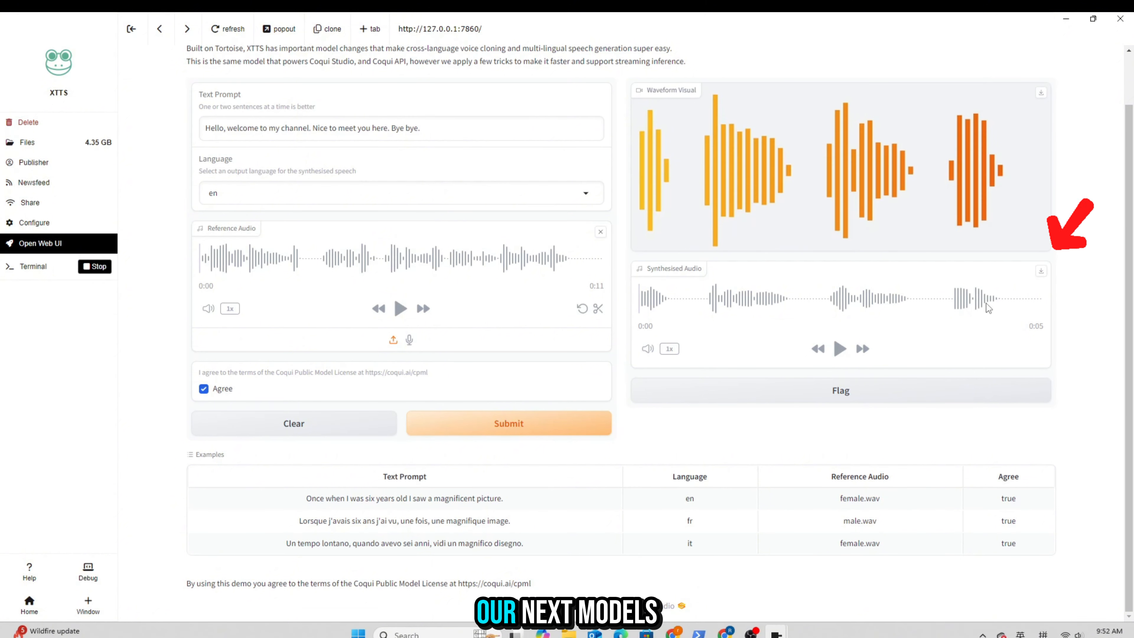
Step: Save the synthesised audio to the Desktop as a Wave Sound file named output
{"action": "left_click", "coordinate": [1041, 271]}
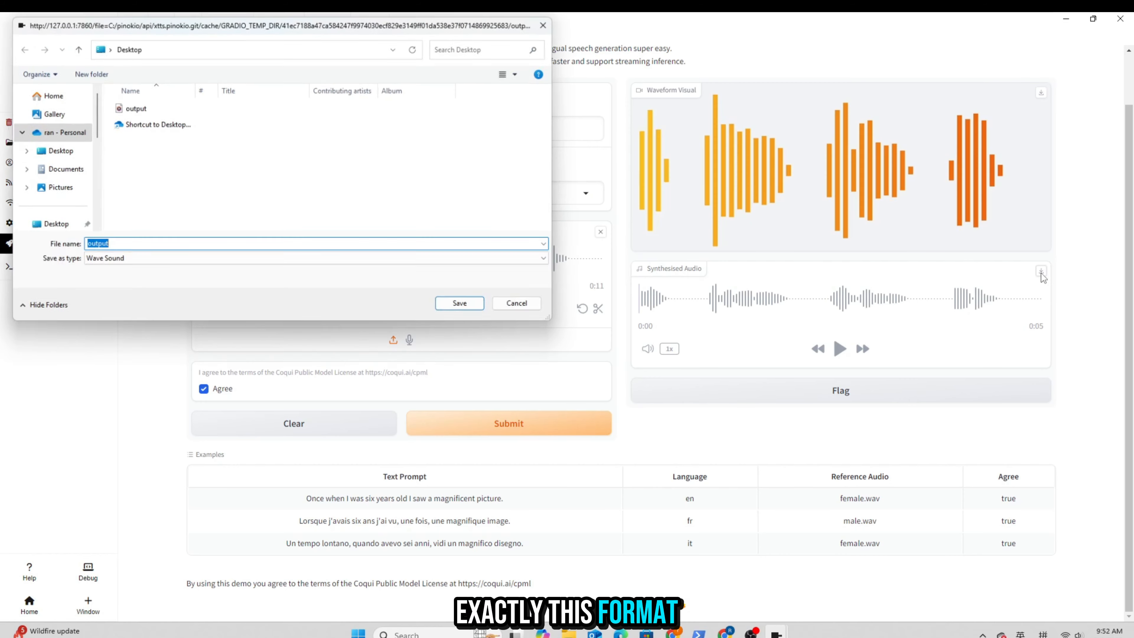
{"action": "left_click", "coordinate": [457, 313]}
{"action": "left_click", "coordinate": [602, 326]}
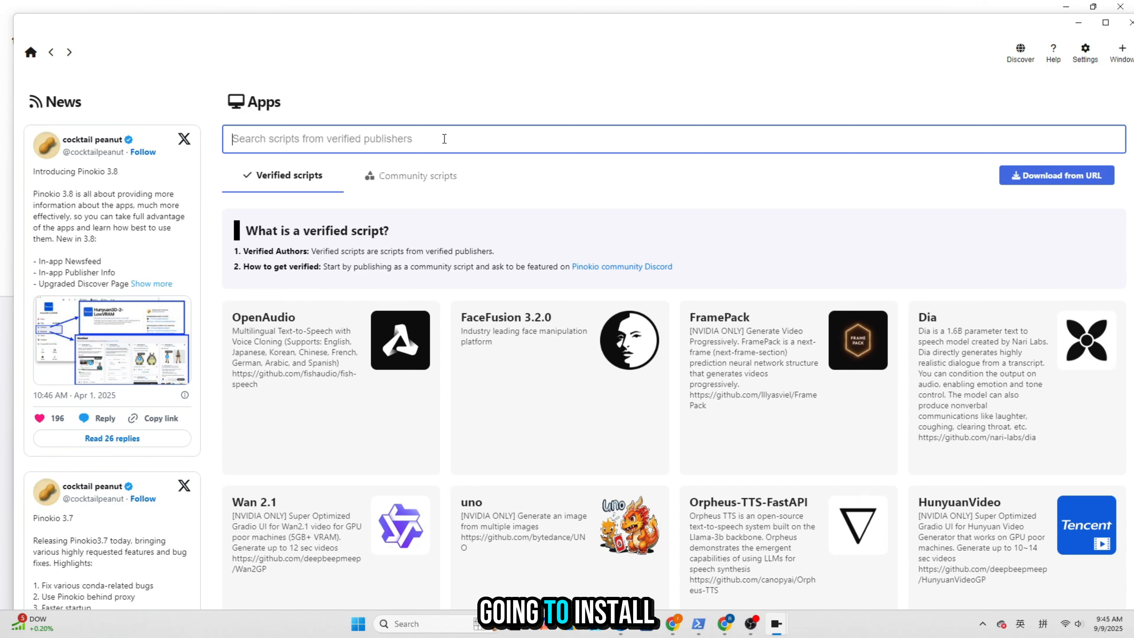
Step: Search the verified scripts for "wan" and open the Wan 2.1 script page
{"action": "type", "text": "wan"}
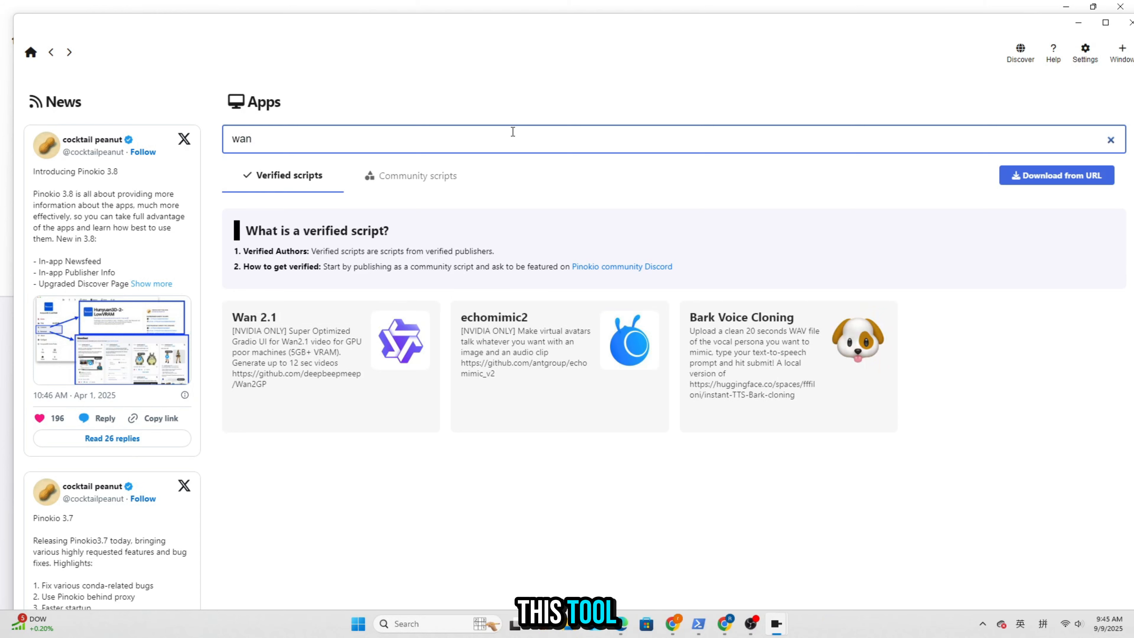
{"action": "left_click", "coordinate": [321, 387]}
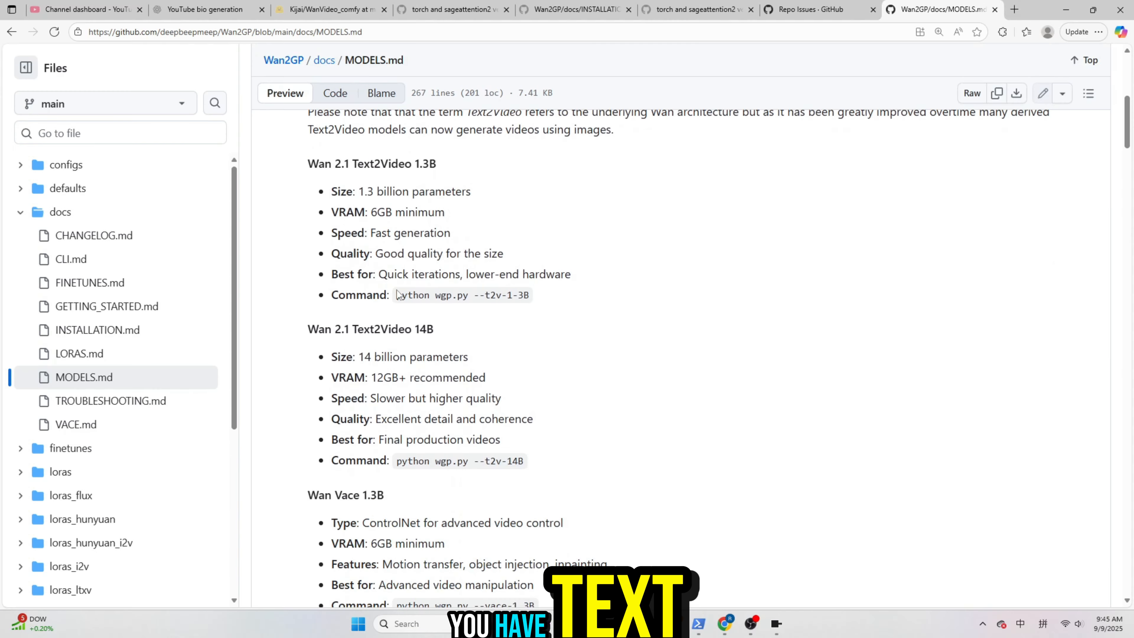
Step: Examine the sizes, VRAM requirements and use cases of the video models in Wan2GP's MODELS.md on GitHub
{"action": "scroll", "coordinate": [467, 326], "scroll_direction": "down", "scroll_amount": 8}
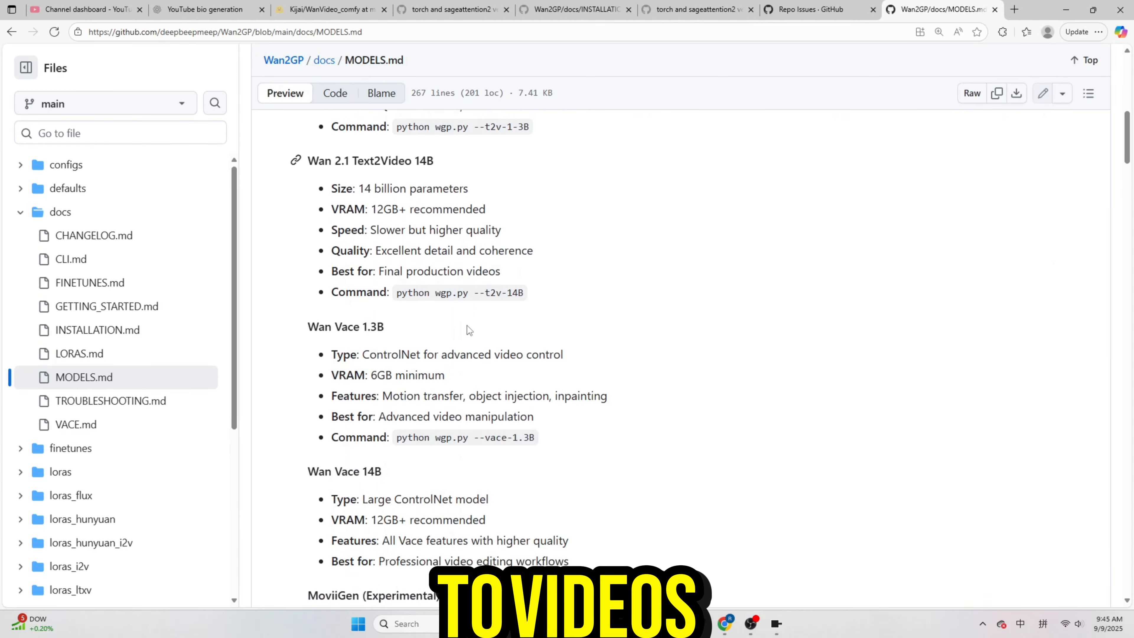
{"action": "scroll", "coordinate": [467, 329], "scroll_direction": "down", "scroll_amount": 7}
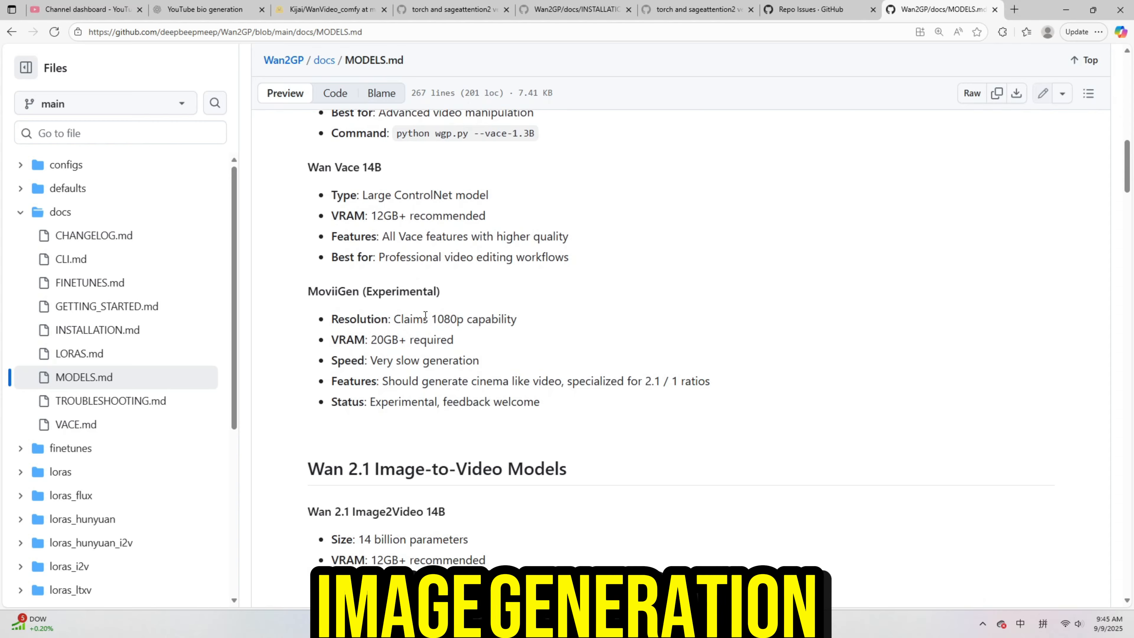
{"action": "scroll", "coordinate": [519, 334], "scroll_direction": "down", "scroll_amount": 9}
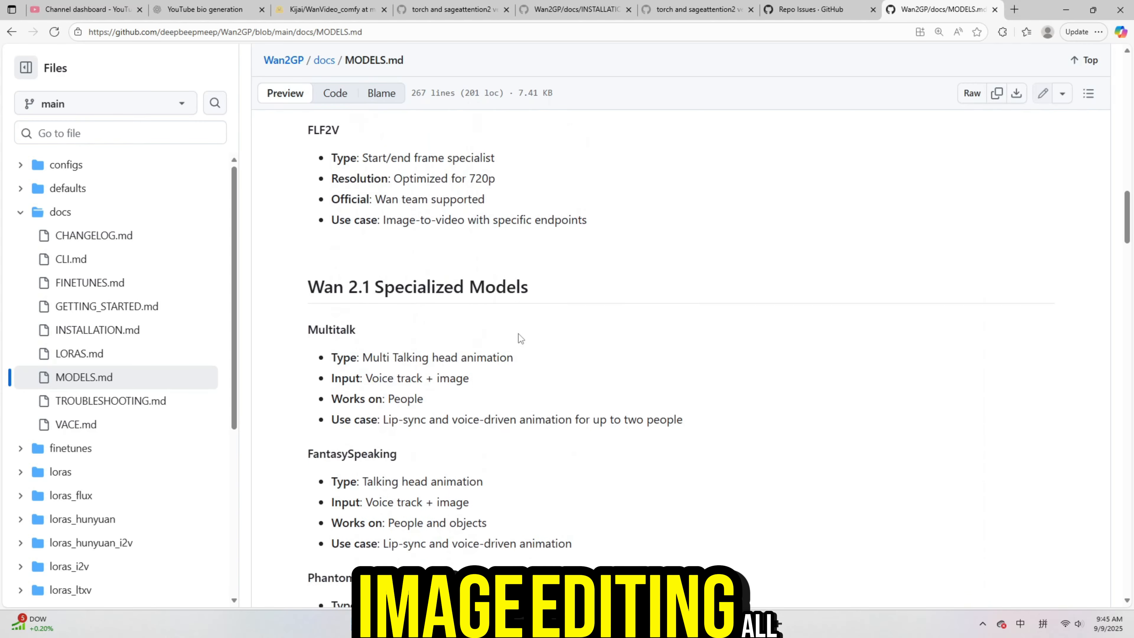
{"action": "scroll", "coordinate": [522, 331], "scroll_direction": "down", "scroll_amount": 3}
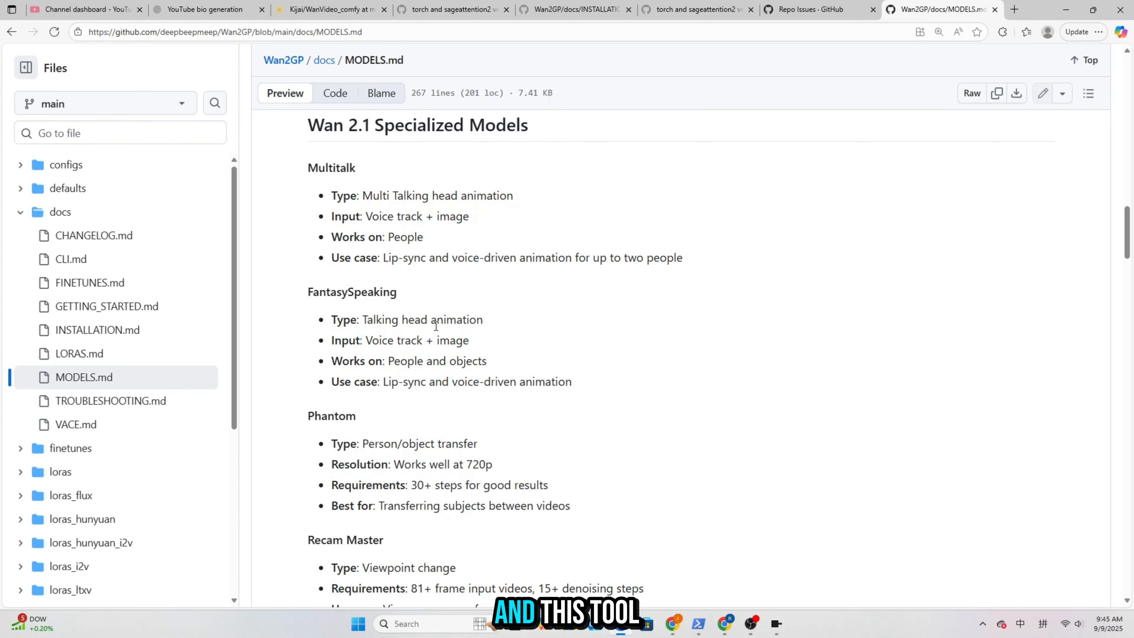
{"action": "scroll", "coordinate": [504, 284], "scroll_direction": "down", "scroll_amount": 11}
{"action": "scroll", "coordinate": [477, 338], "scroll_direction": "down", "scroll_amount": 15}
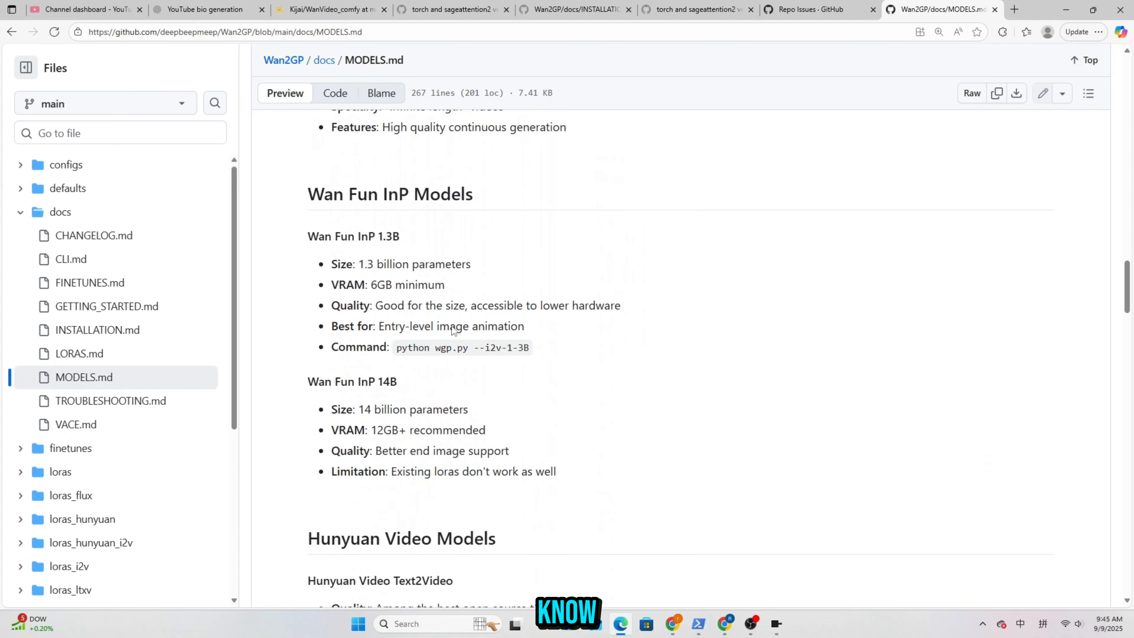
{"action": "scroll", "coordinate": [599, 373], "scroll_direction": "down", "scroll_amount": 19}
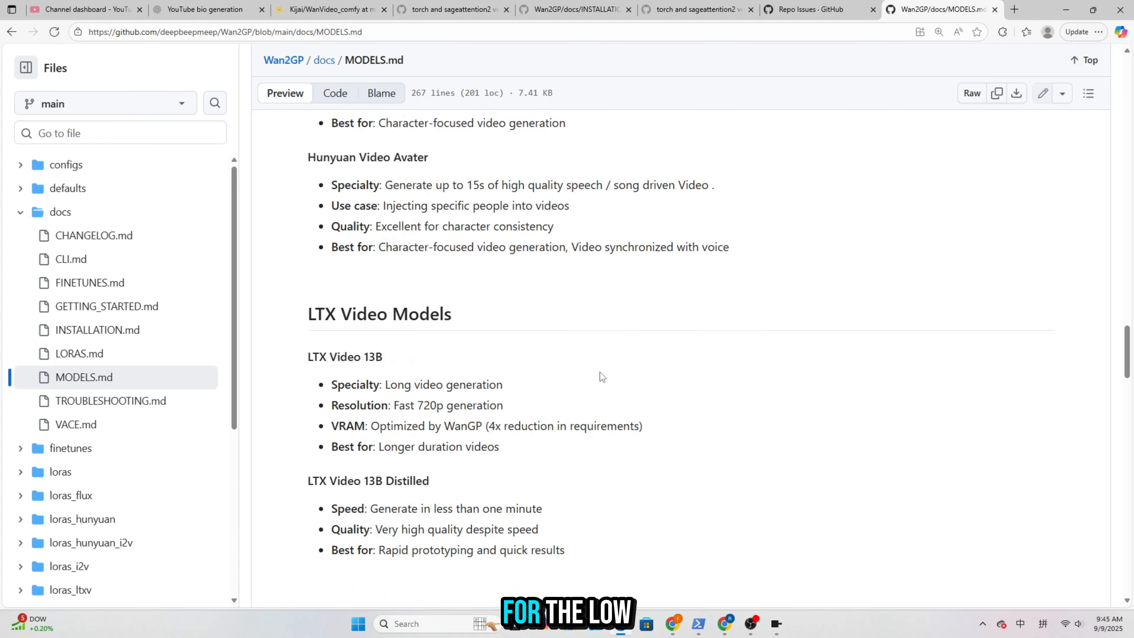
{"action": "scroll", "coordinate": [594, 375], "scroll_direction": "down", "scroll_amount": 7}
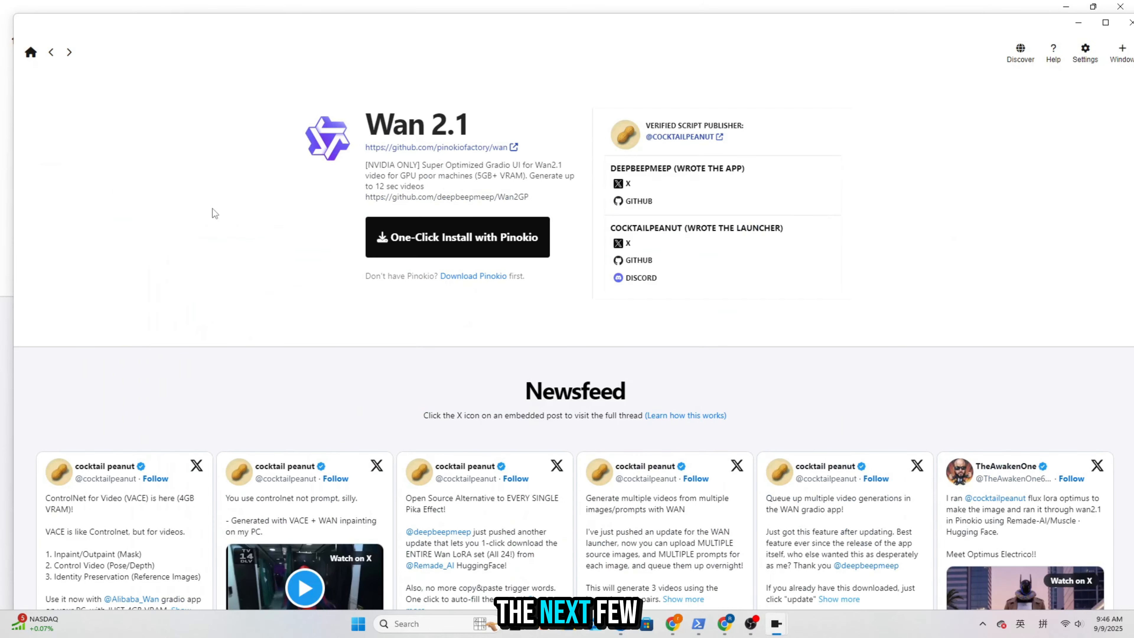
Step: Download the Wan 2.1 script as wan.git and install it
{"action": "left_click", "coordinate": [432, 241]}
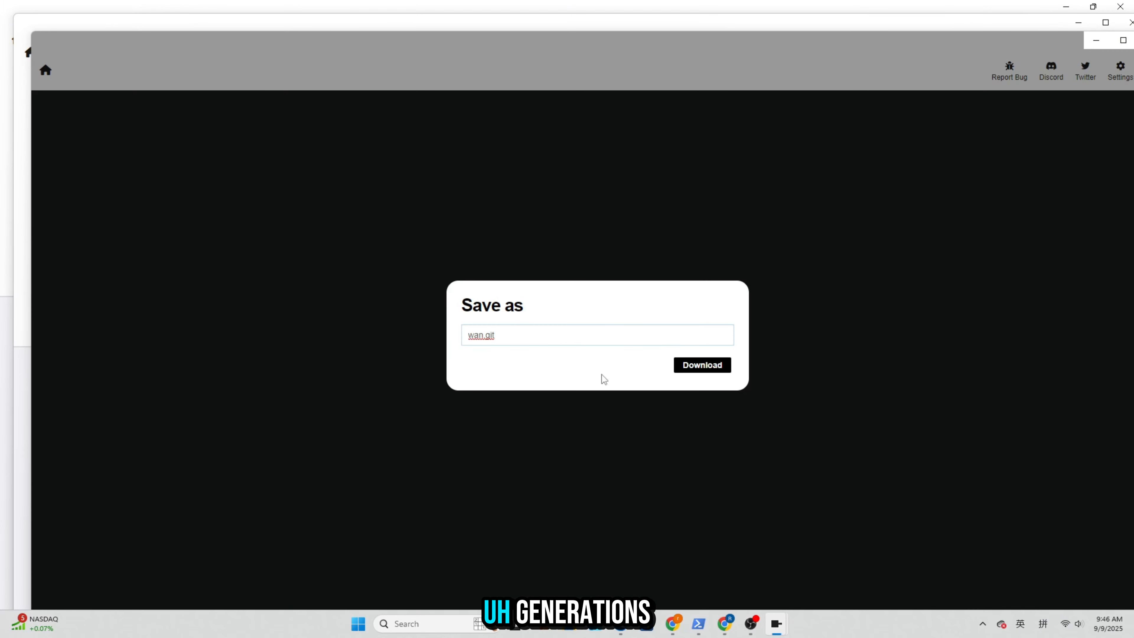
{"action": "left_click", "coordinate": [699, 366]}
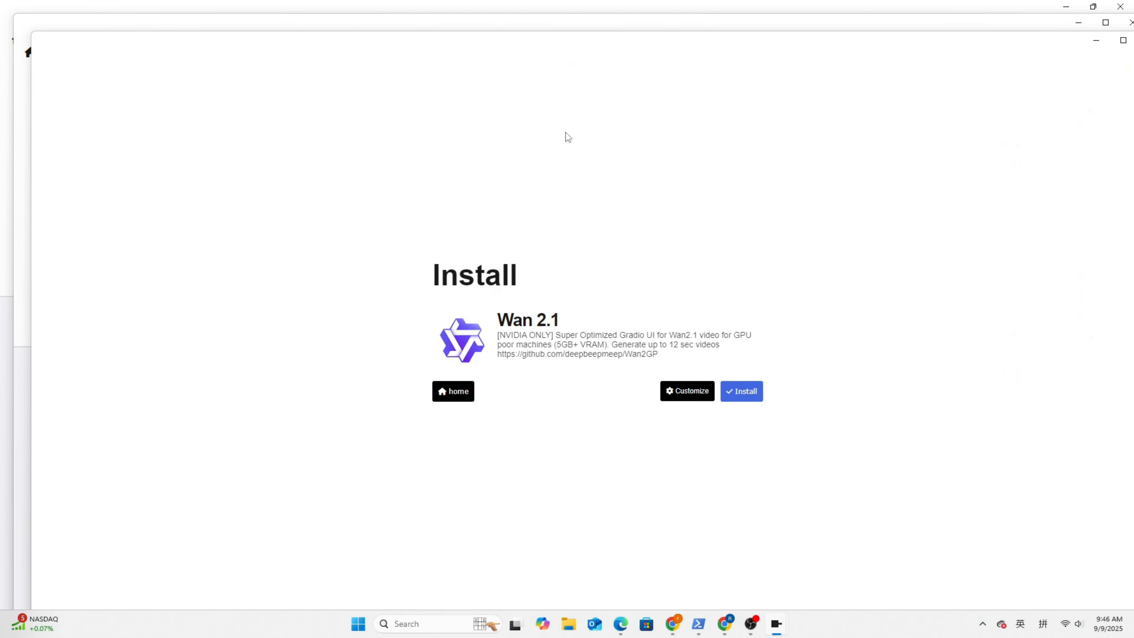
{"action": "left_click", "coordinate": [749, 395]}
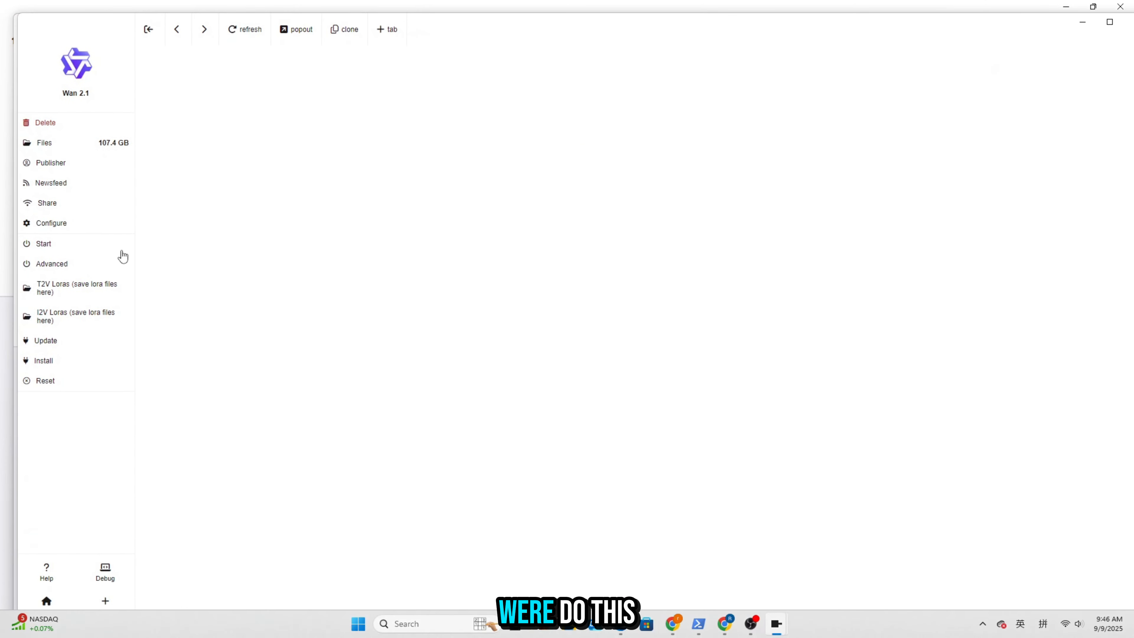
Step: Start Wan 2.1 and switch its video generator to the Flux 1 model family for image generation
{"action": "left_click", "coordinate": [46, 247]}
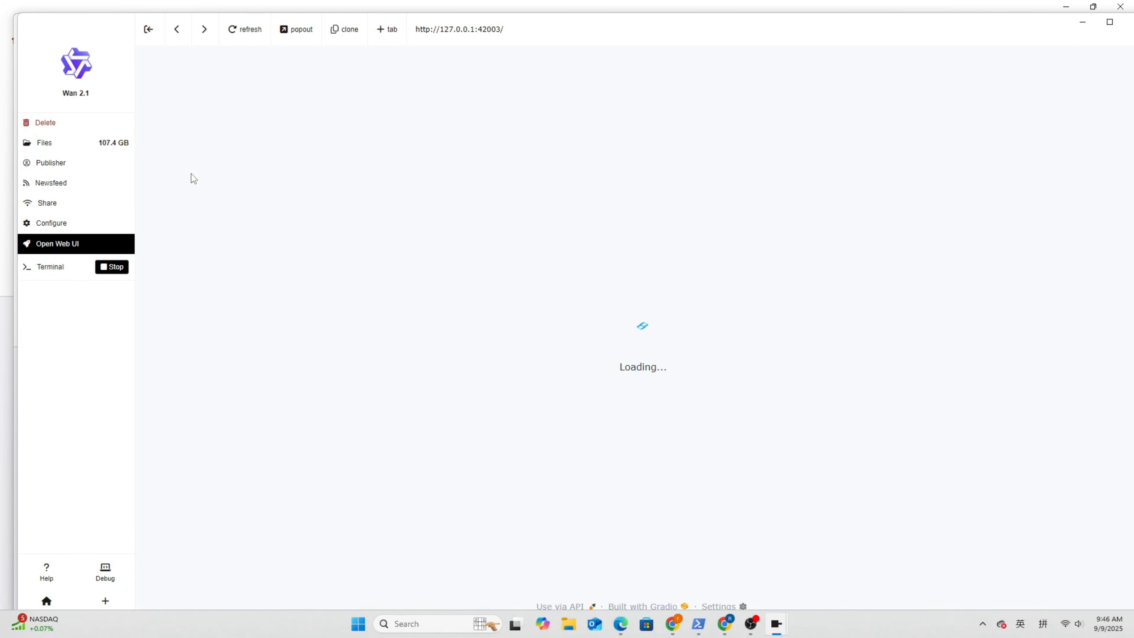
{"action": "left_click", "coordinate": [716, 146]}
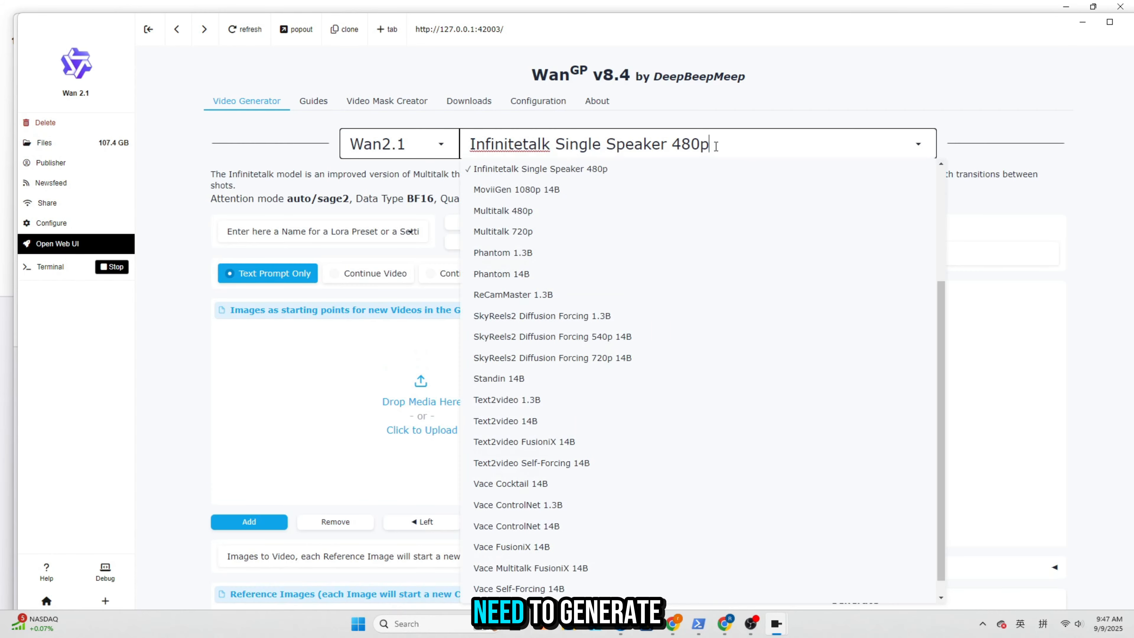
{"action": "left_click", "coordinate": [395, 144]}
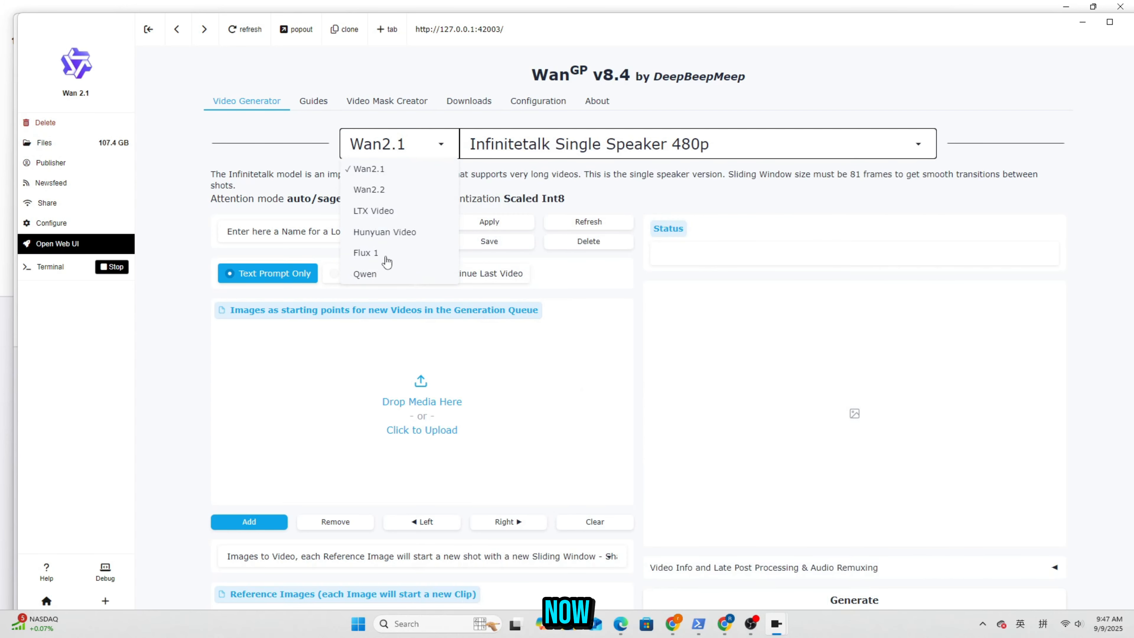
{"action": "left_click", "coordinate": [387, 263]}
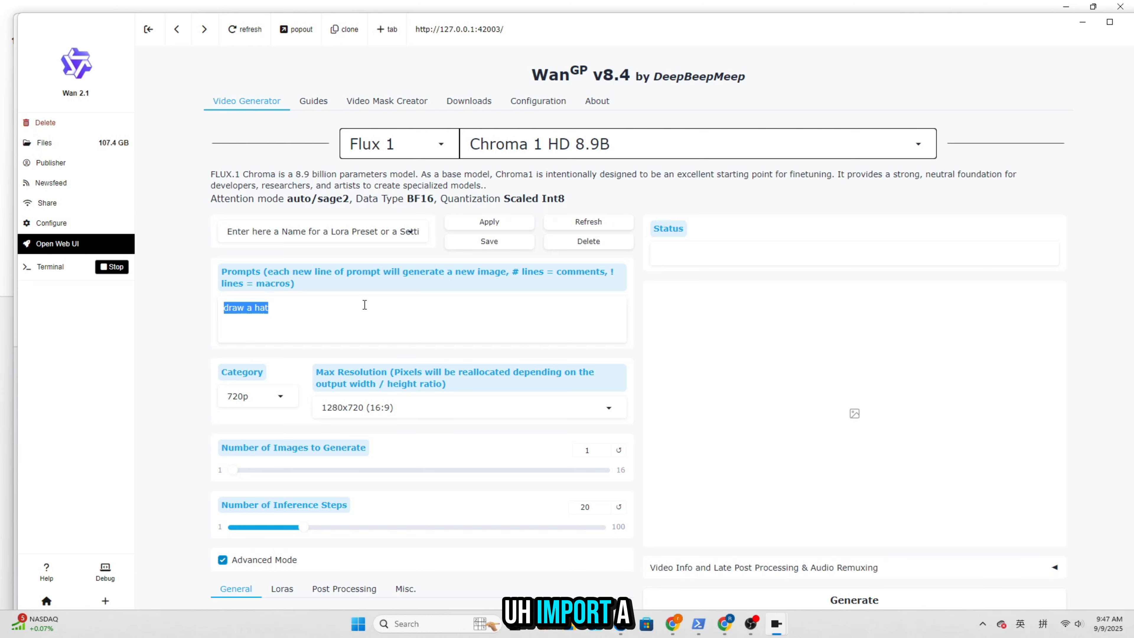
Step: Replace the image prompt with "a 3d girl avatar, high resolution, realistic, face to front"
{"action": "type", "text": "a 3d"}
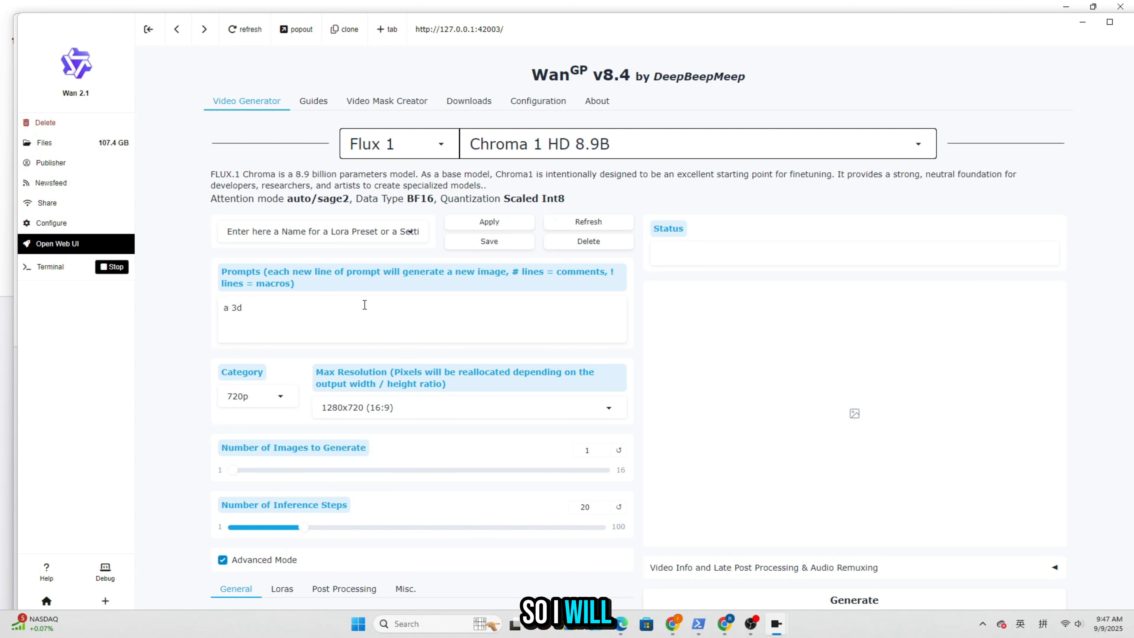
{"action": "type", "text": " girl"}
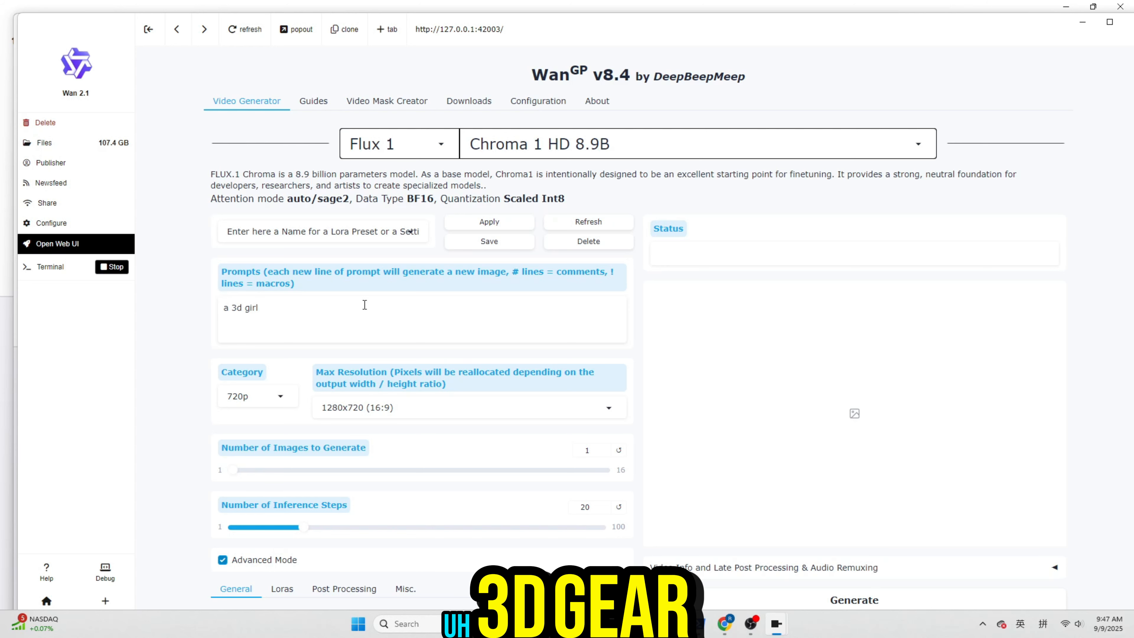
{"action": "type", "text": " avatar, high "}
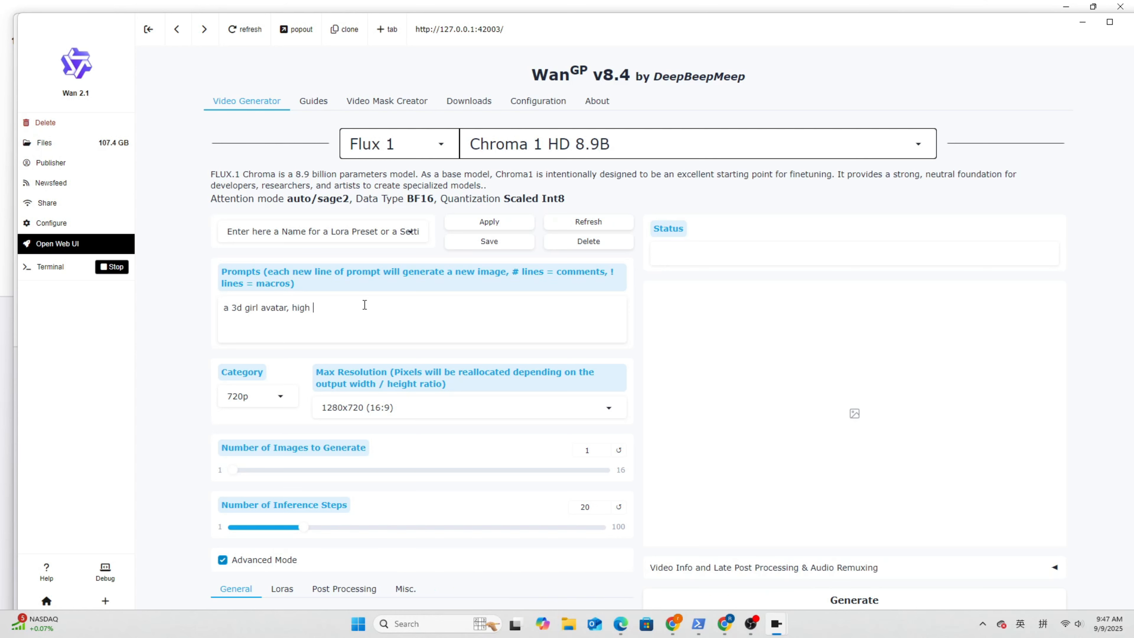
{"action": "type", "text": "resiltui"}
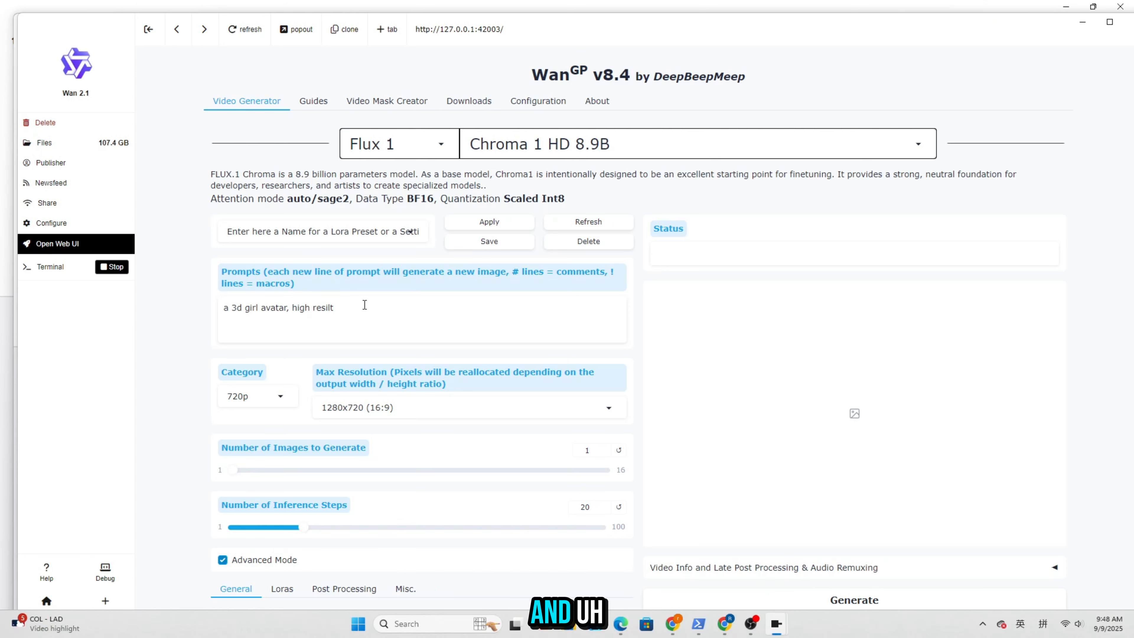
{"action": "key", "text": "BackSpace"}
{"action": "key", "text": "BackSpace"}
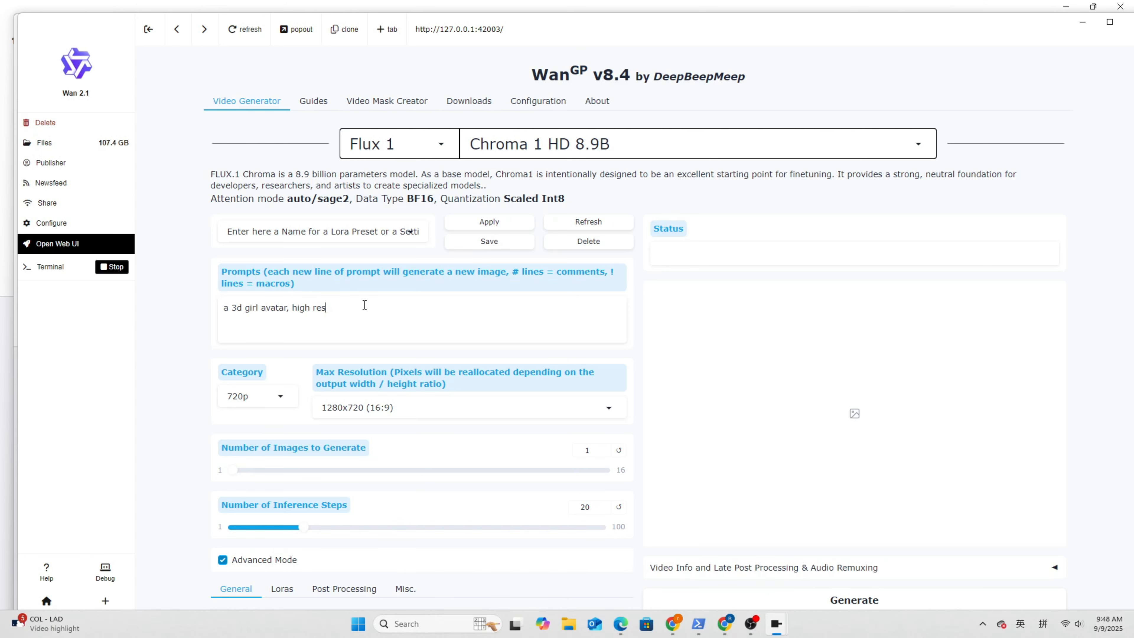
{"action": "type", "text": "o"}
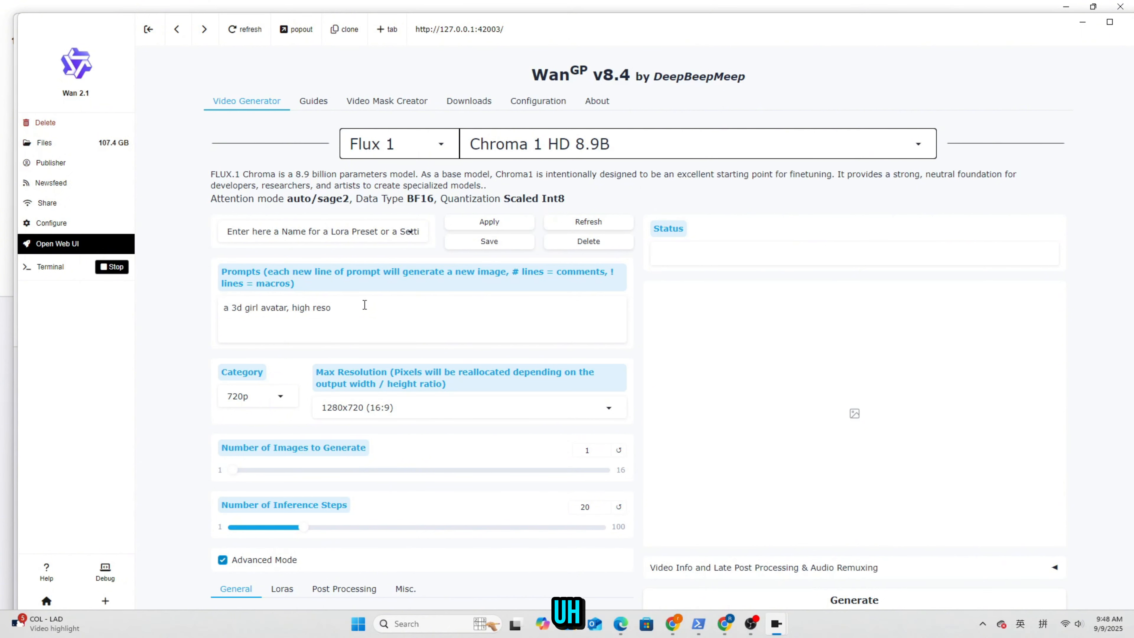
{"action": "type", "text": "lution, "}
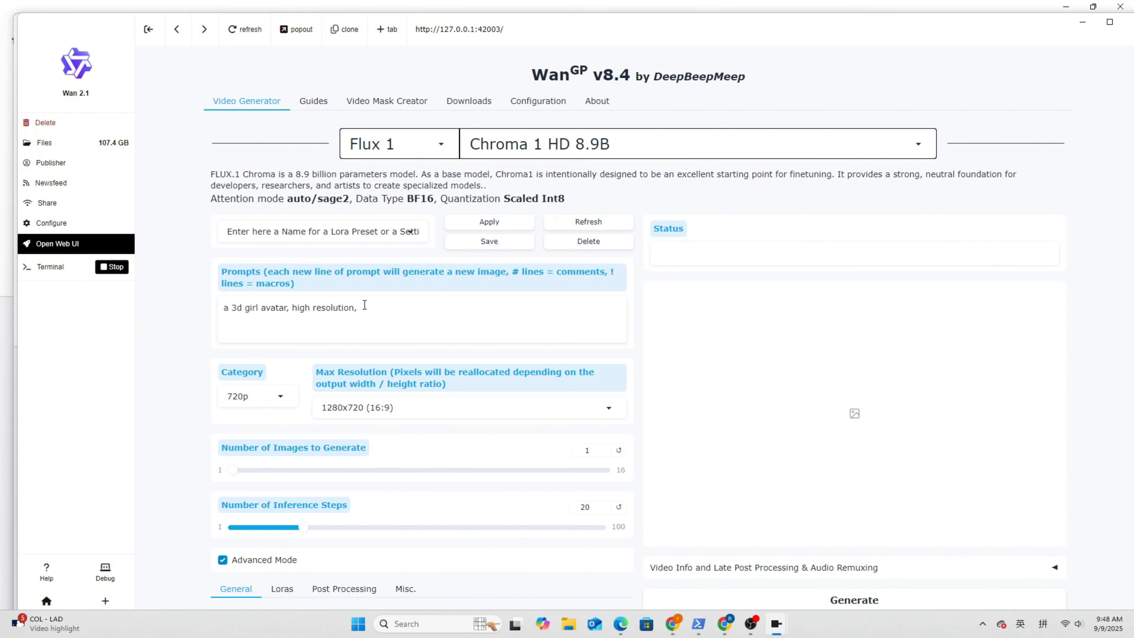
{"action": "type", "text": "re"}
{"action": "type", "text": "ali"}
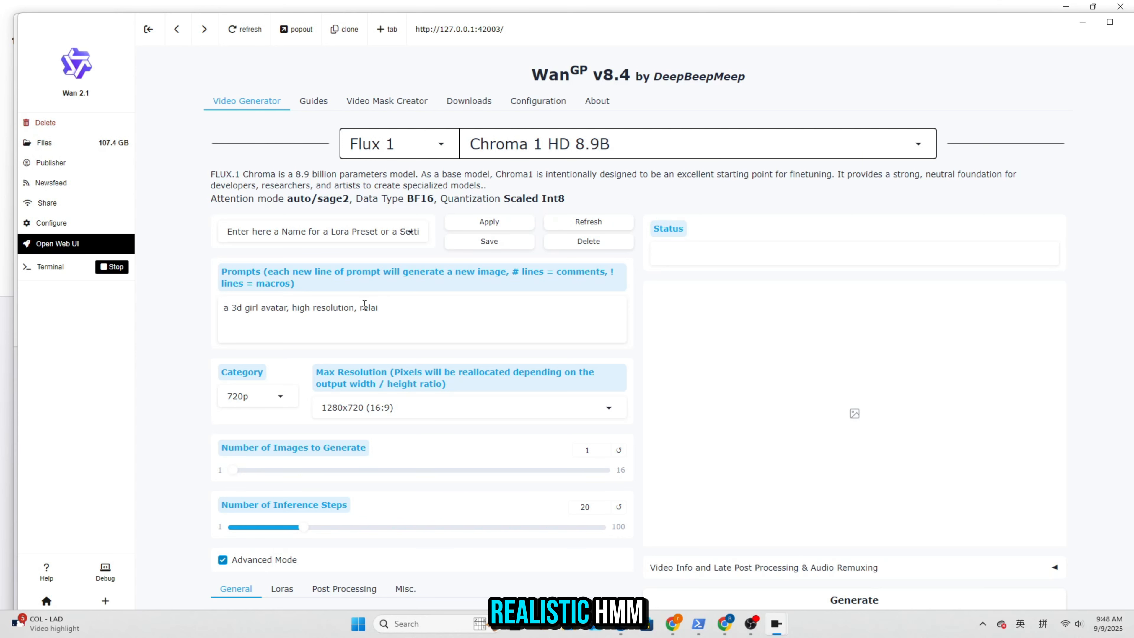
{"action": "type", "text": "stic"}
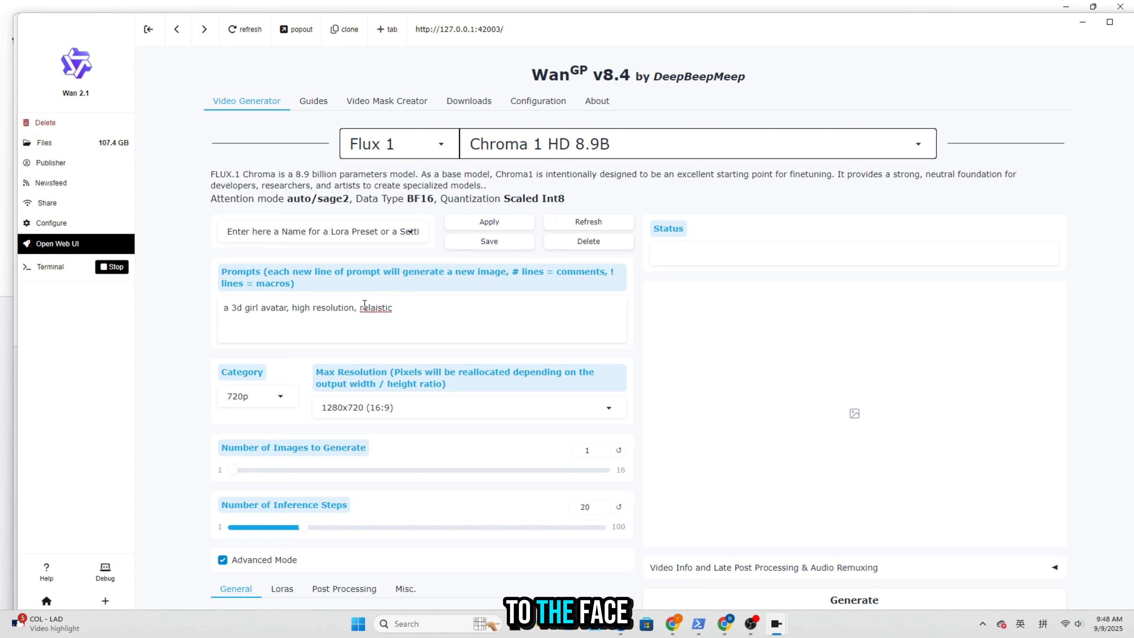
{"action": "type", "text": ", face"}
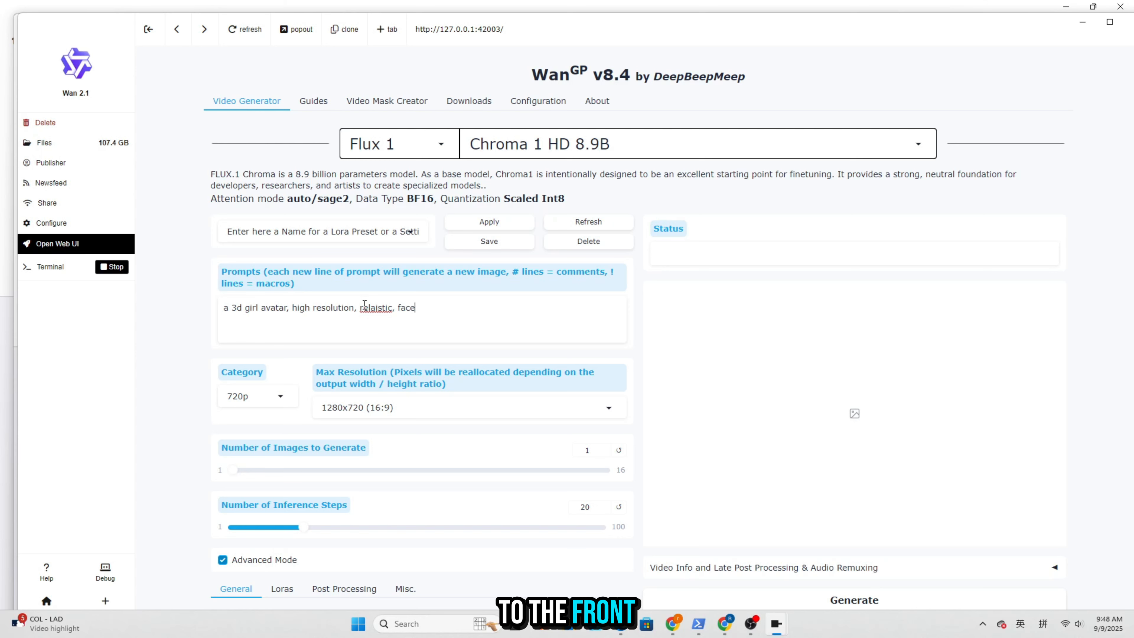
{"action": "type", "text": " to f"}
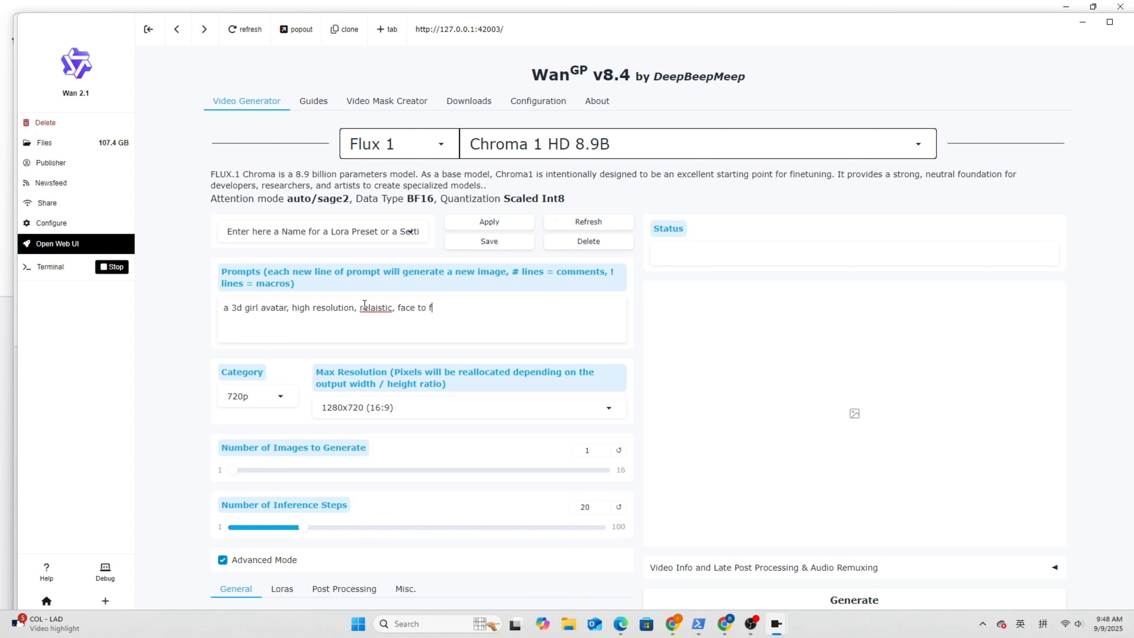
{"action": "type", "text": "ront"}
{"action": "double_click", "coordinate": [369, 312]}
{"action": "type", "text": "l"}
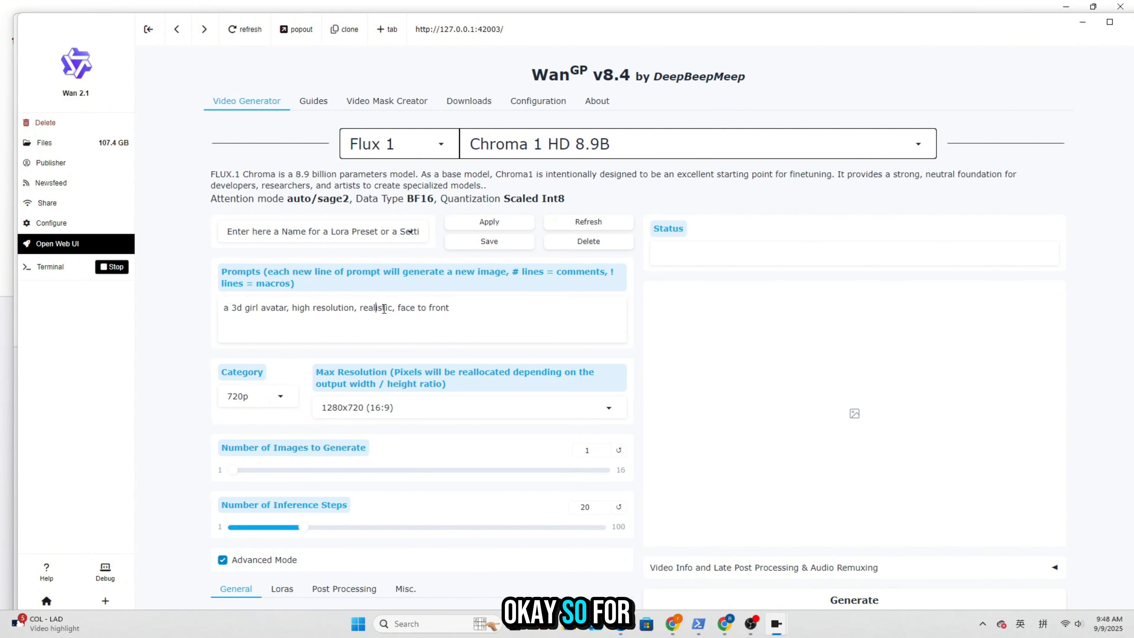
Step: Set the output category to 480p and the maximum resolution to 512x512 (1:1)
{"action": "scroll", "coordinate": [268, 357], "scroll_direction": "down", "scroll_amount": 1}
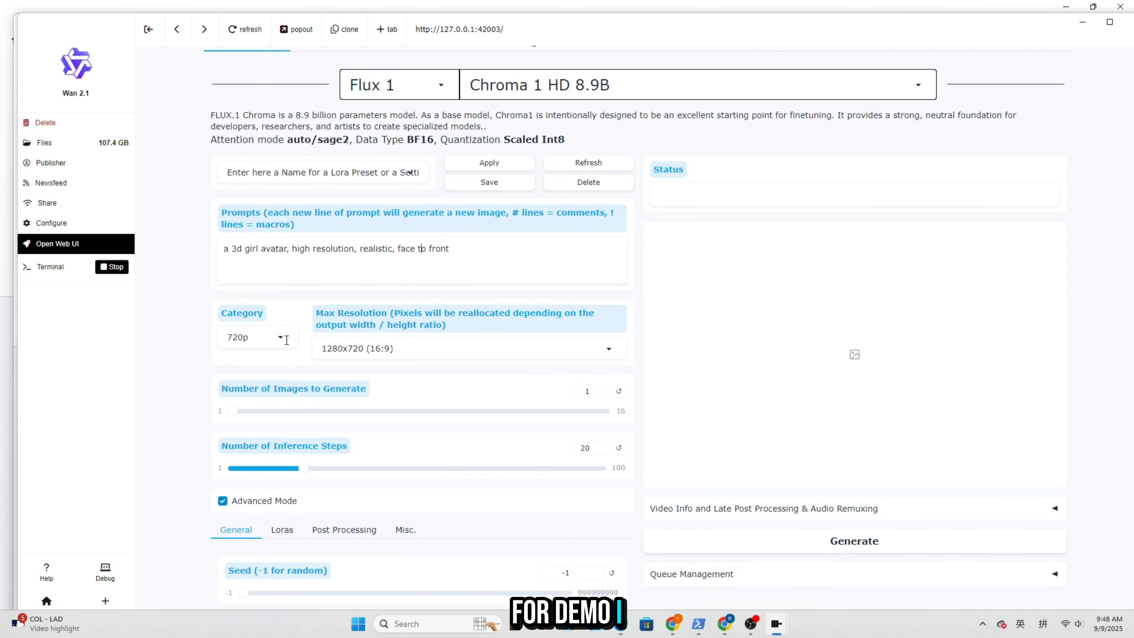
{"action": "left_click", "coordinate": [252, 338]}
{"action": "left_click", "coordinate": [241, 315]}
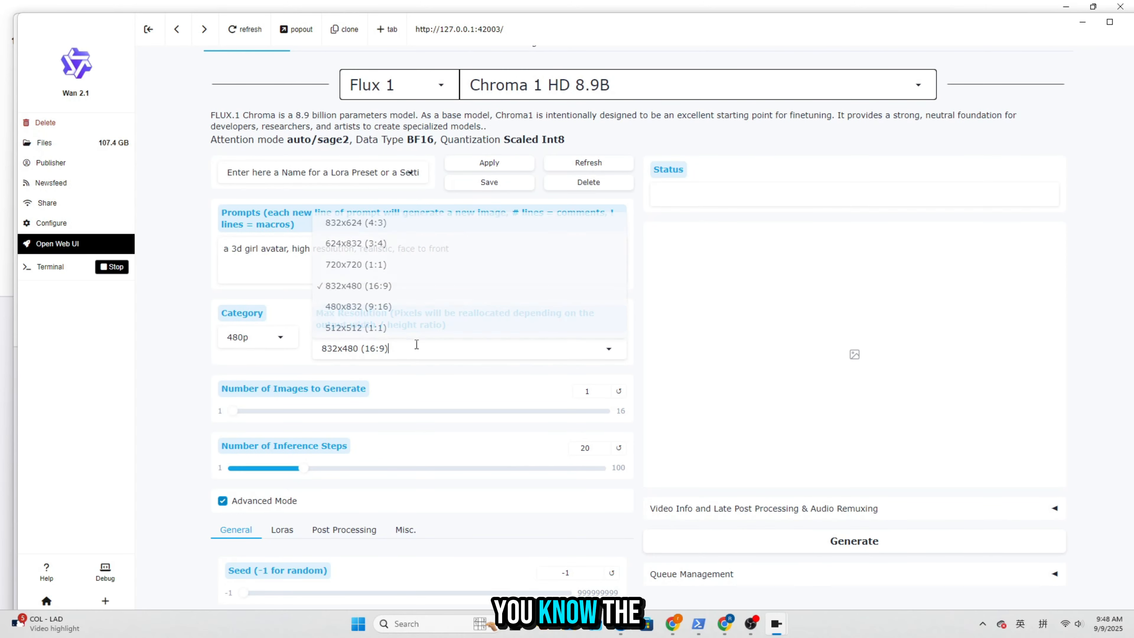
{"action": "left_click", "coordinate": [408, 353]}
{"action": "left_click", "coordinate": [366, 326]}
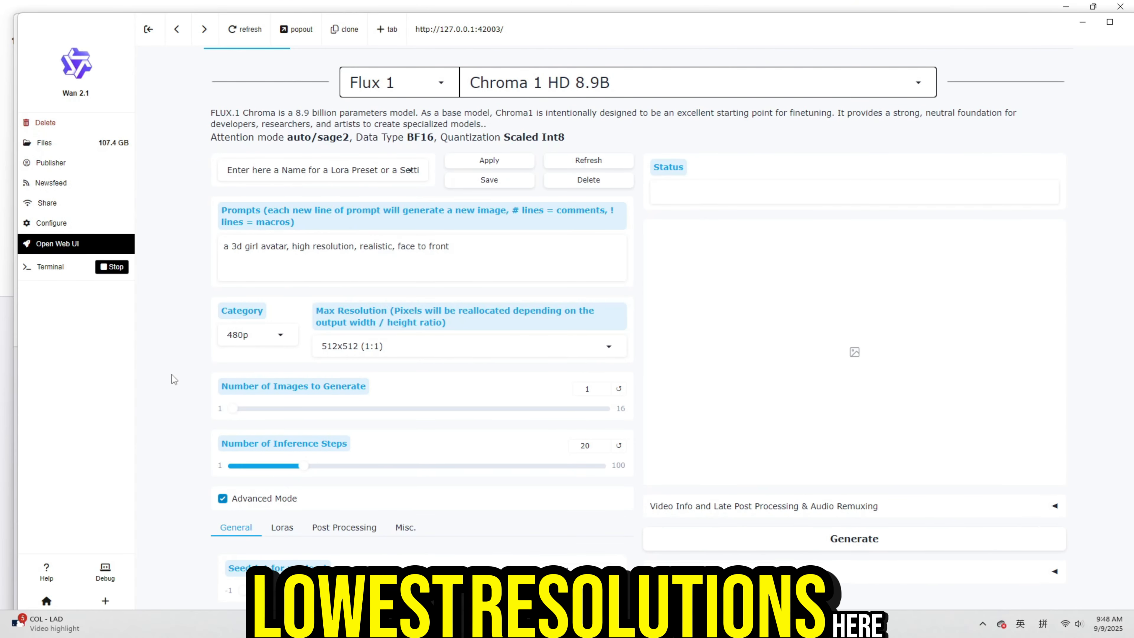
Step: Set the number of inference steps to 25 and generate the avatar image
{"action": "scroll", "coordinate": [172, 373], "scroll_direction": "down", "scroll_amount": 1}
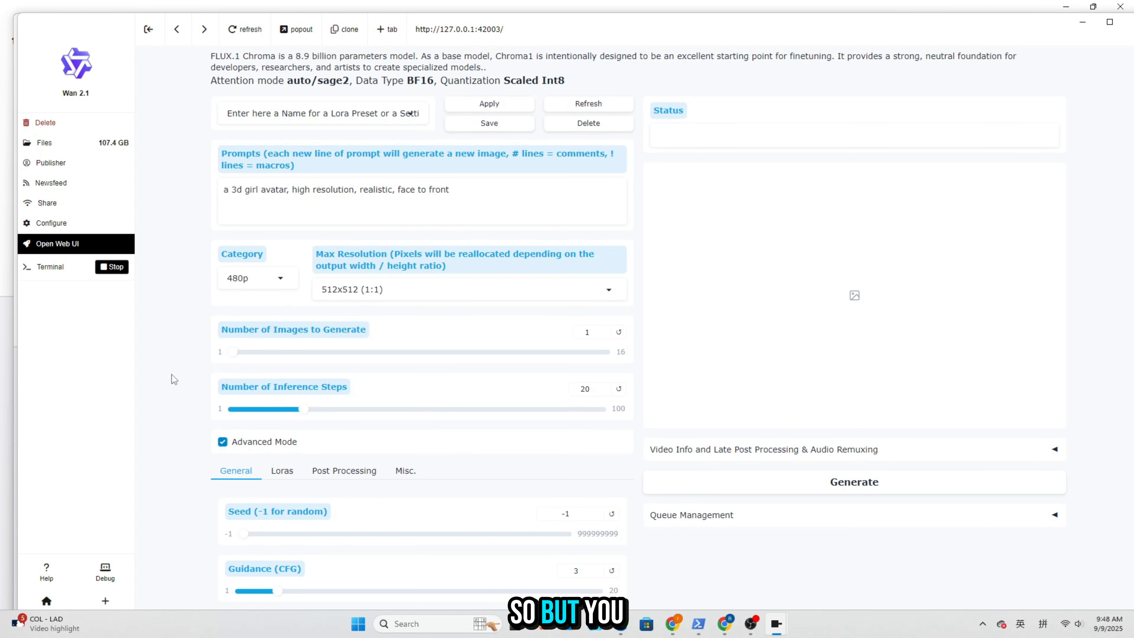
{"action": "scroll", "coordinate": [172, 379], "scroll_direction": "down", "scroll_amount": 1}
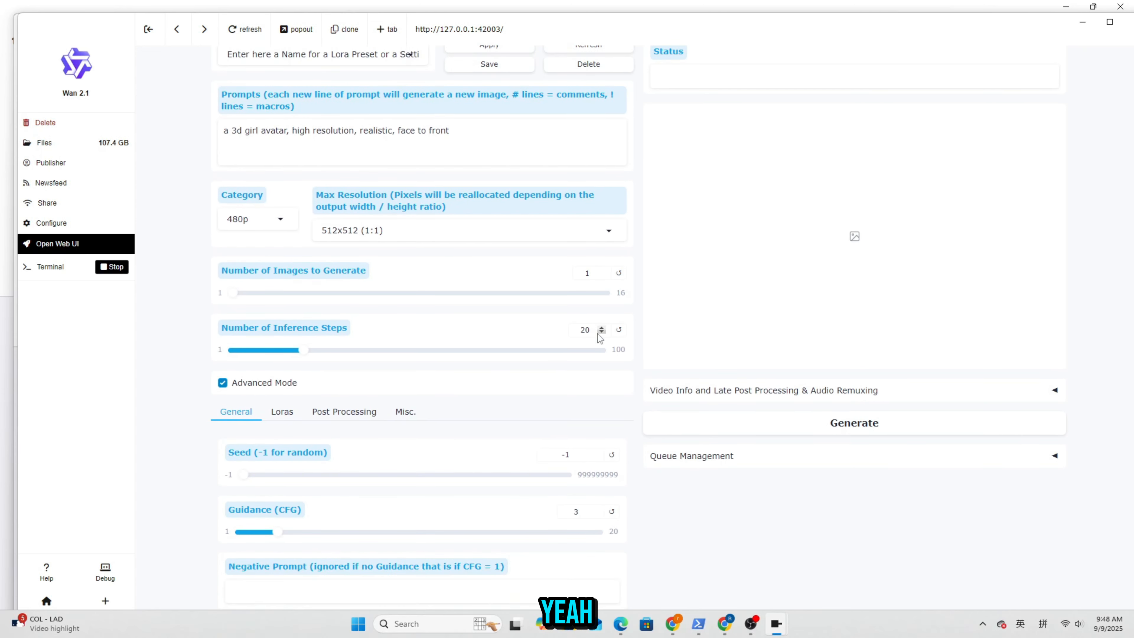
{"action": "double_click", "coordinate": [585, 329]}
{"action": "type", "text": "25"}
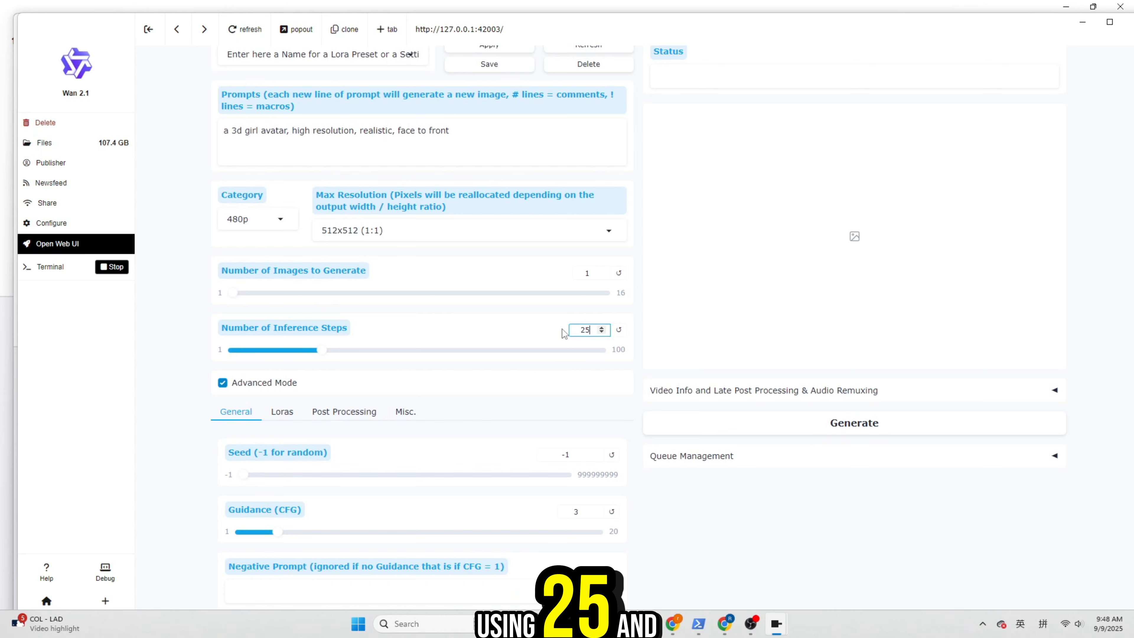
{"action": "scroll", "coordinate": [220, 408], "scroll_direction": "down", "scroll_amount": 2}
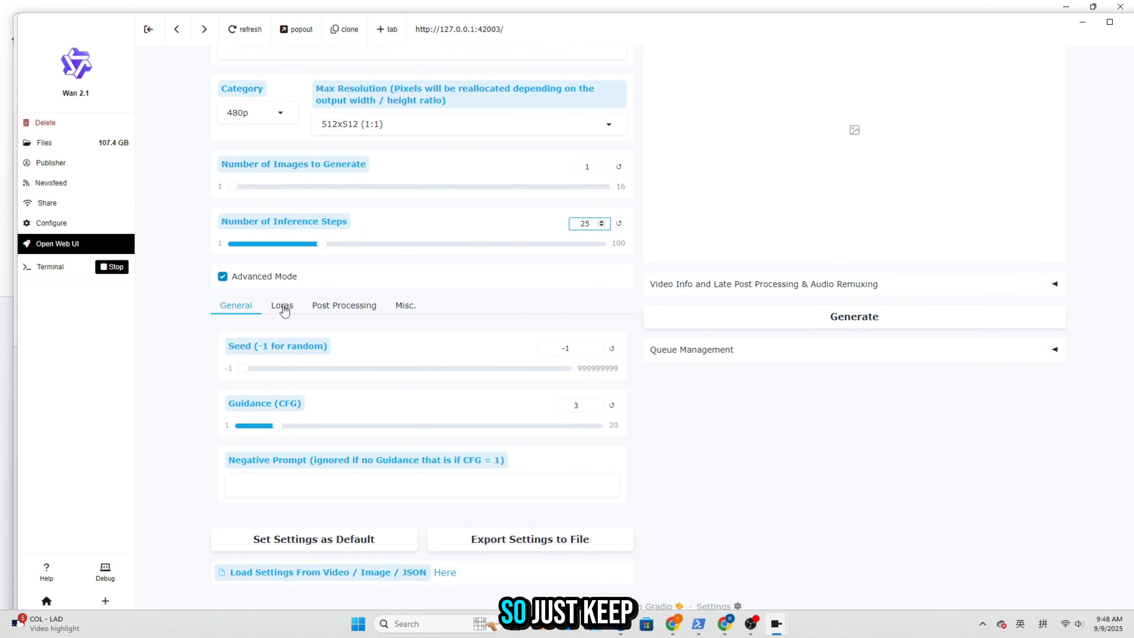
{"action": "scroll", "coordinate": [848, 483], "scroll_direction": "up", "scroll_amount": 5}
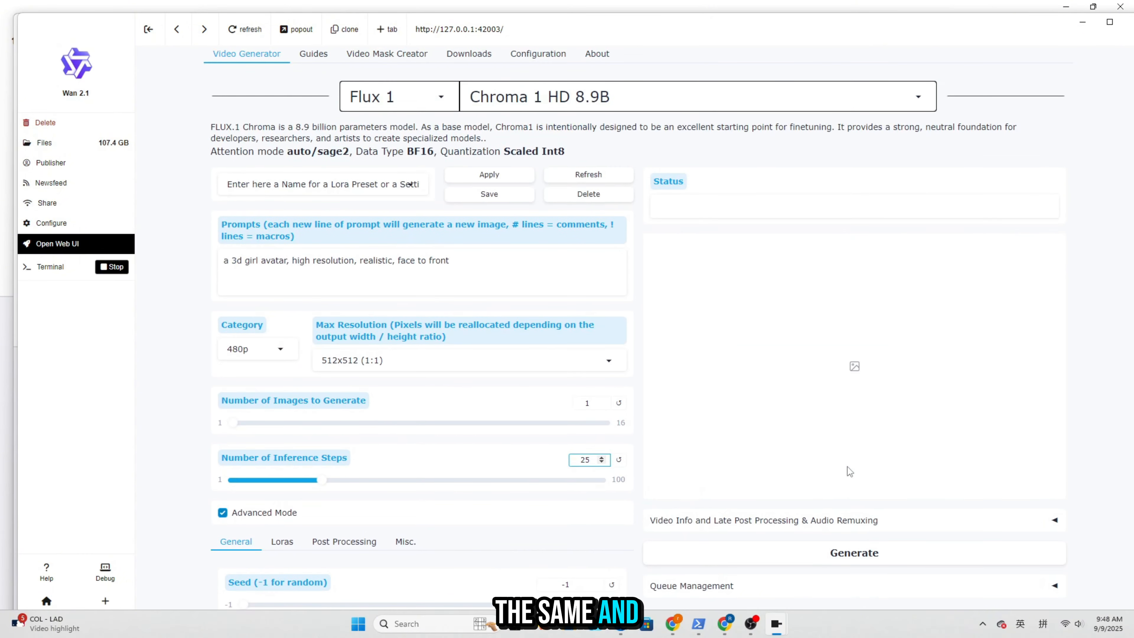
{"action": "left_click", "coordinate": [862, 554]}
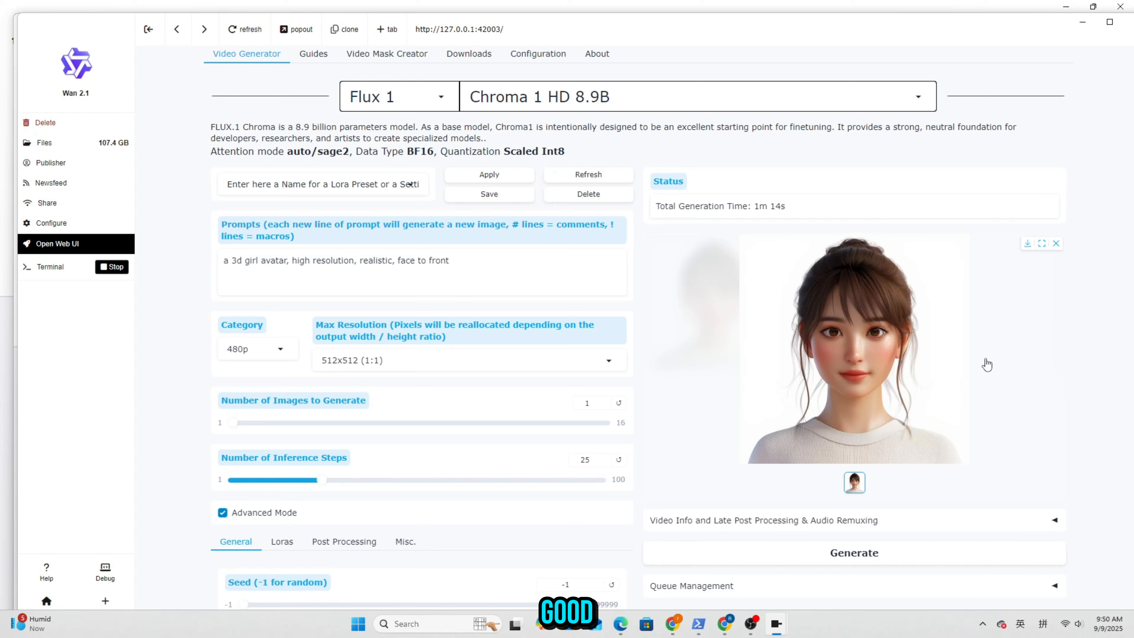
Step: Download the generated avatar portrait and save it to the Desktop as a JPEG image under the suggested file name
{"action": "scroll", "coordinate": [985, 369], "scroll_direction": "down", "scroll_amount": 5}
{"action": "scroll", "coordinate": [874, 381], "scroll_direction": "up", "scroll_amount": 5}
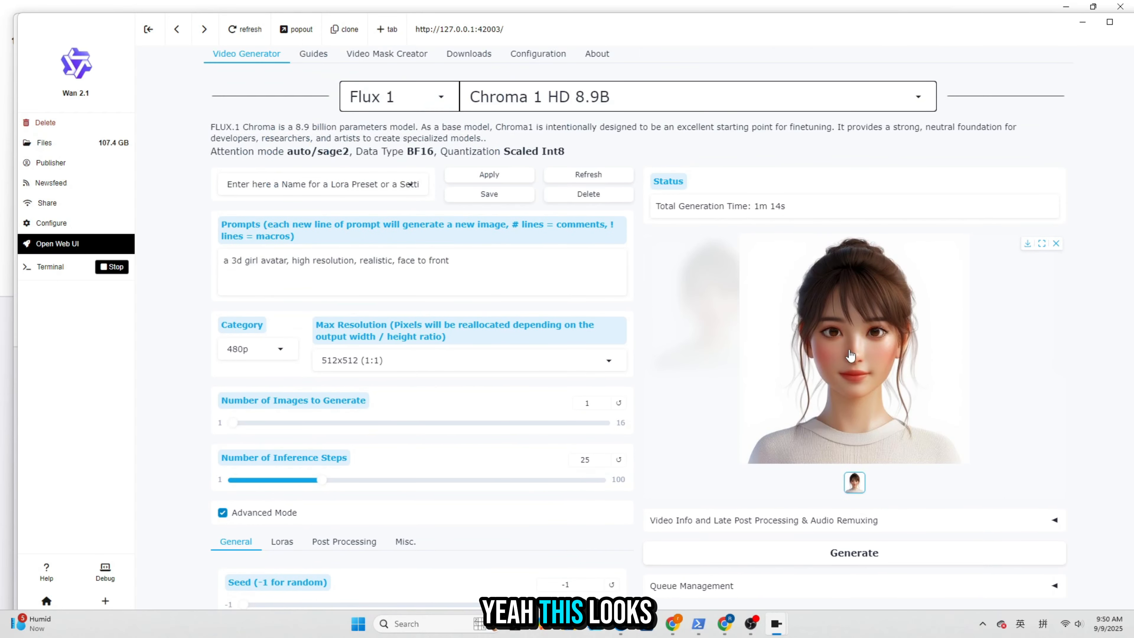
{"action": "left_click", "coordinate": [1027, 247]}
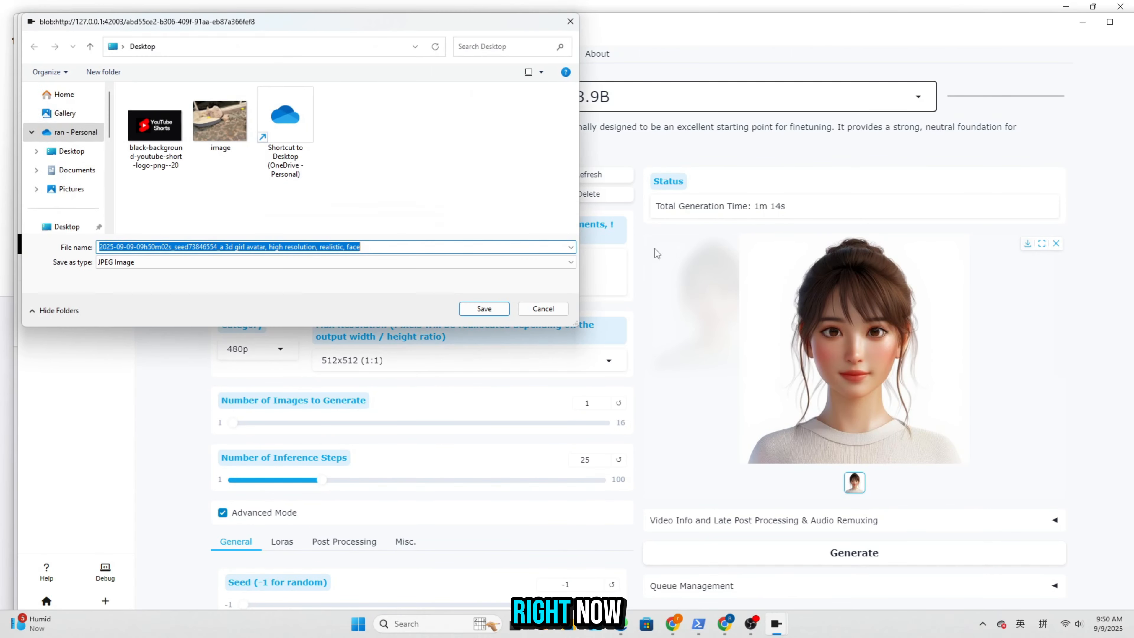
{"action": "left_click", "coordinate": [69, 171]}
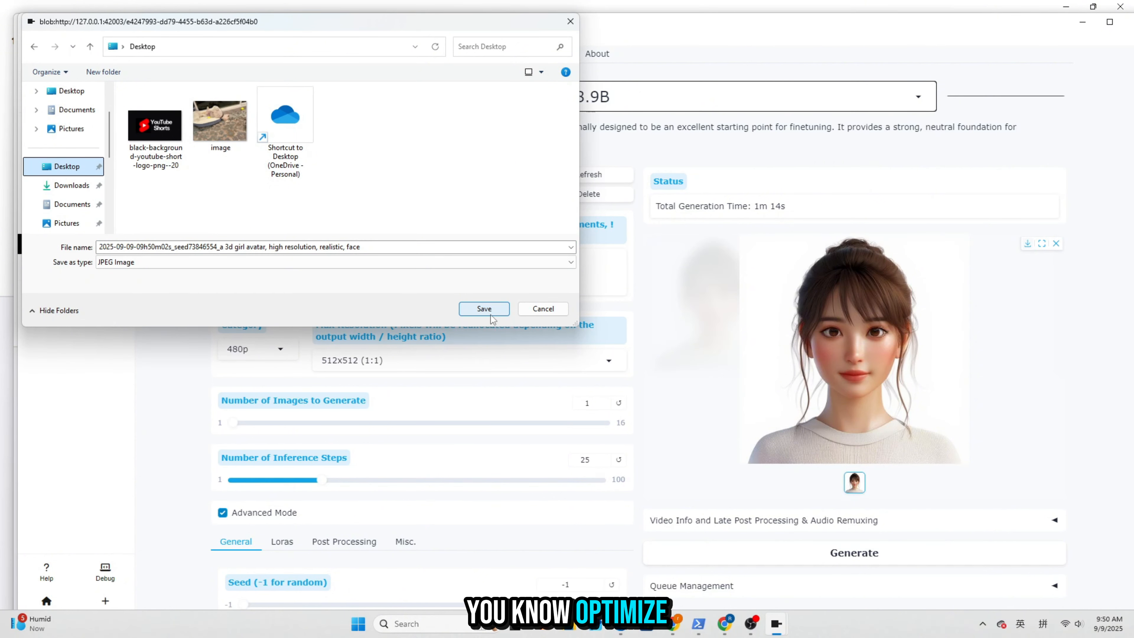
{"action": "left_click", "coordinate": [484, 308]}
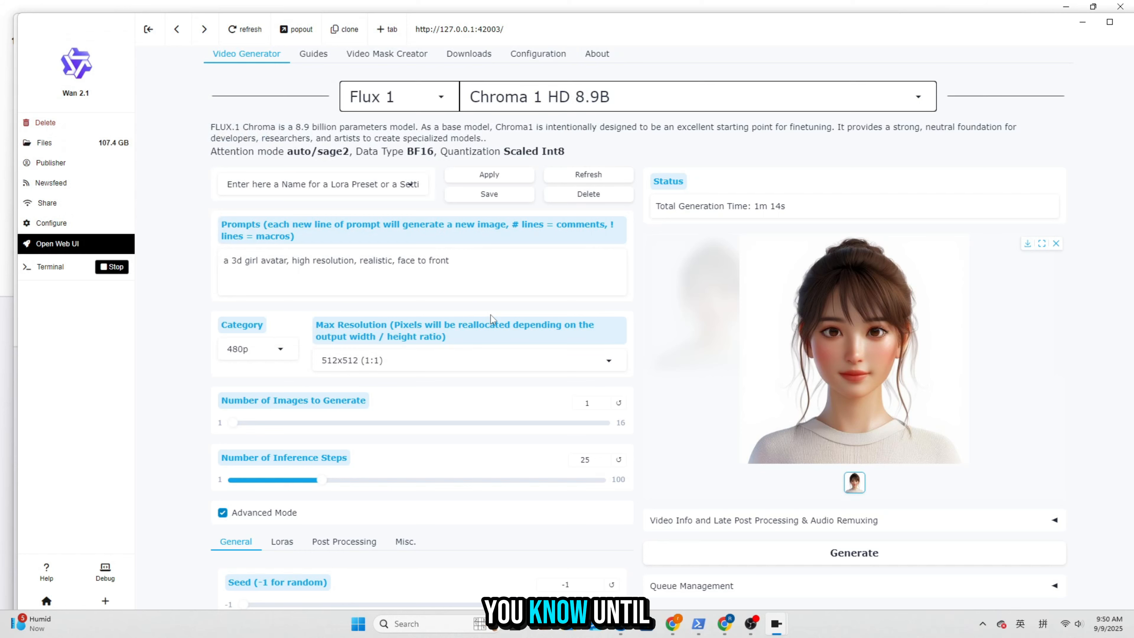
{"action": "scroll", "coordinate": [755, 350], "scroll_direction": "down", "scroll_amount": 4}
{"action": "scroll", "coordinate": [751, 357], "scroll_direction": "up", "scroll_amount": 5}
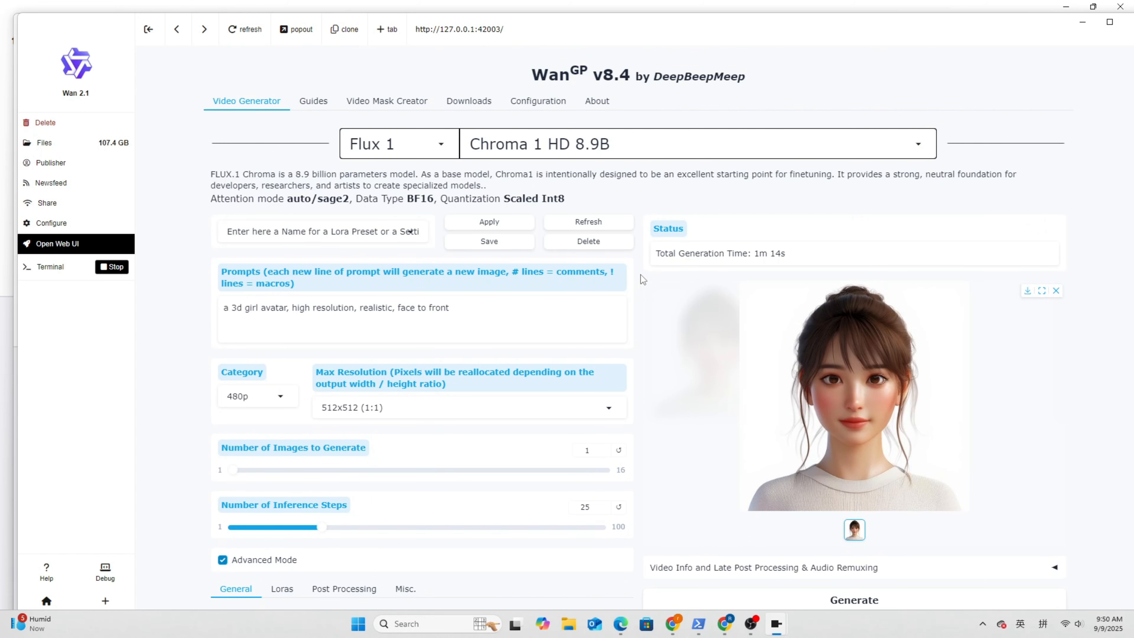
{"action": "scroll", "coordinate": [643, 279], "scroll_direction": "down", "scroll_amount": 5}
{"action": "scroll", "coordinate": [610, 304], "scroll_direction": "up", "scroll_amount": 5}
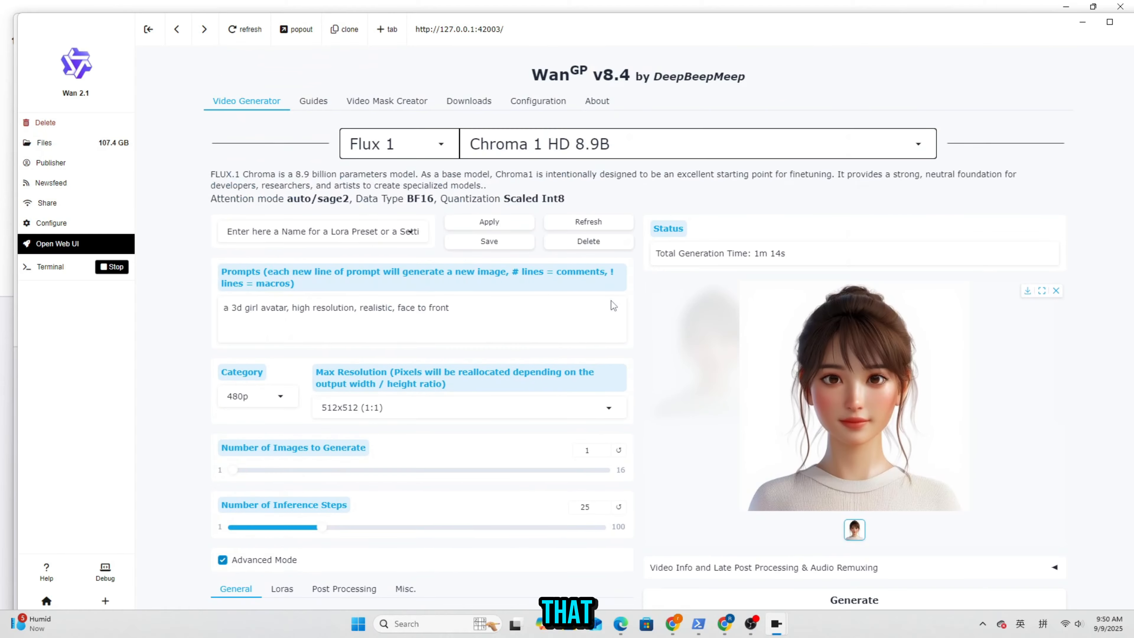
Step: Switch the generator to the Wan2.1 family with the Fantasy Talking 720p model and go to its voice input
{"action": "left_click", "coordinate": [441, 144]}
{"action": "left_click", "coordinate": [402, 174]}
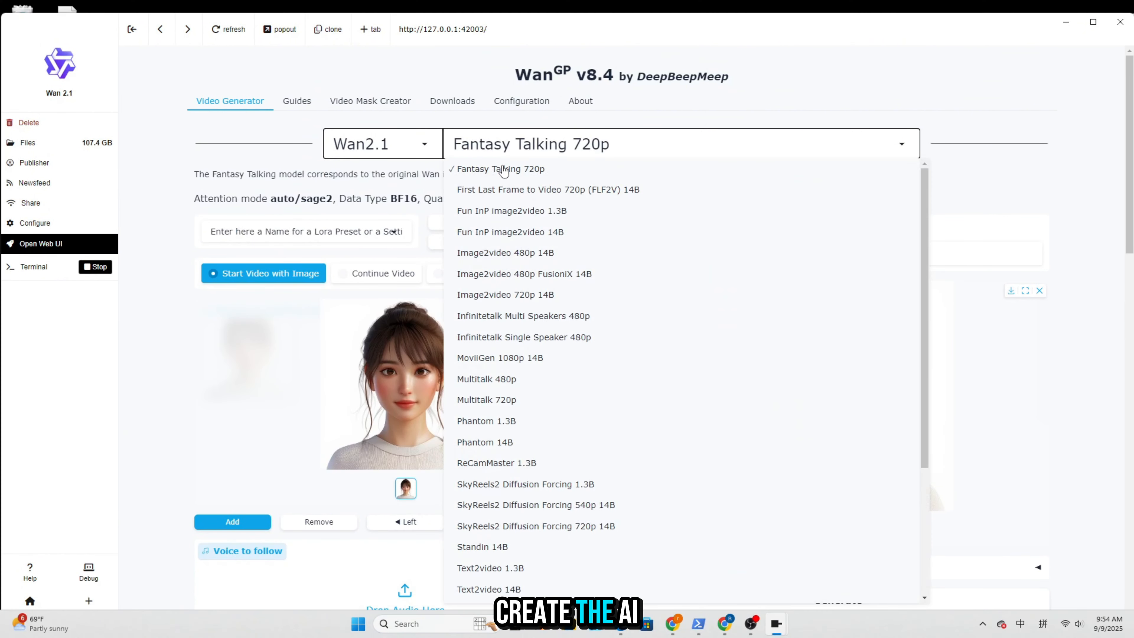
{"action": "left_click", "coordinate": [503, 169]}
{"action": "left_click", "coordinate": [423, 145]}
{"action": "left_click", "coordinate": [407, 169]}
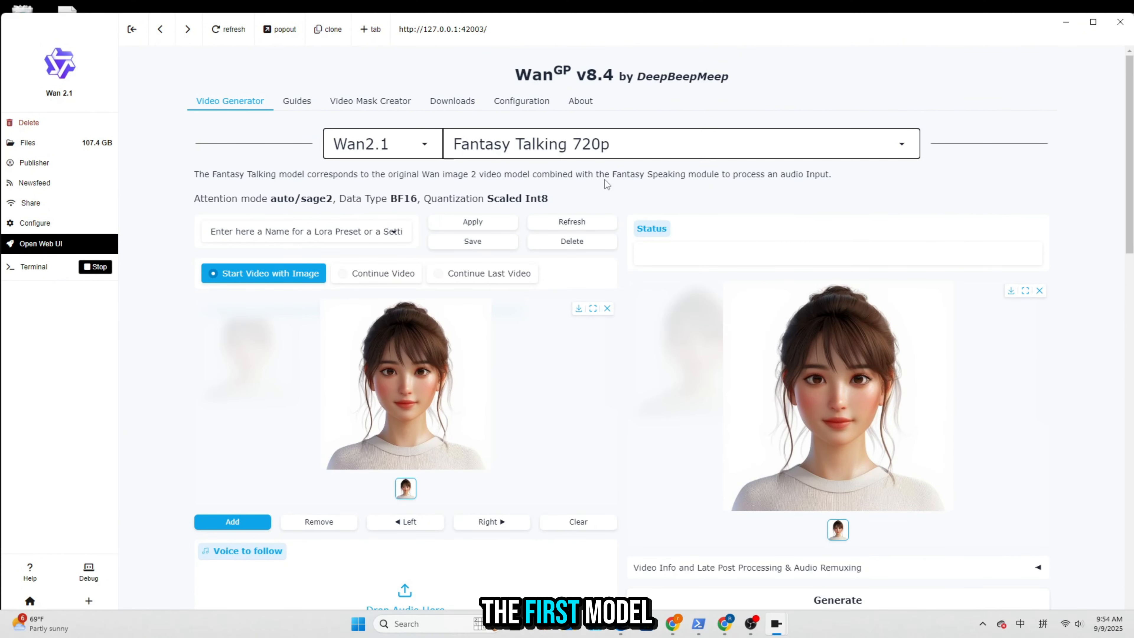
{"action": "scroll", "coordinate": [498, 352], "scroll_direction": "down", "scroll_amount": 4}
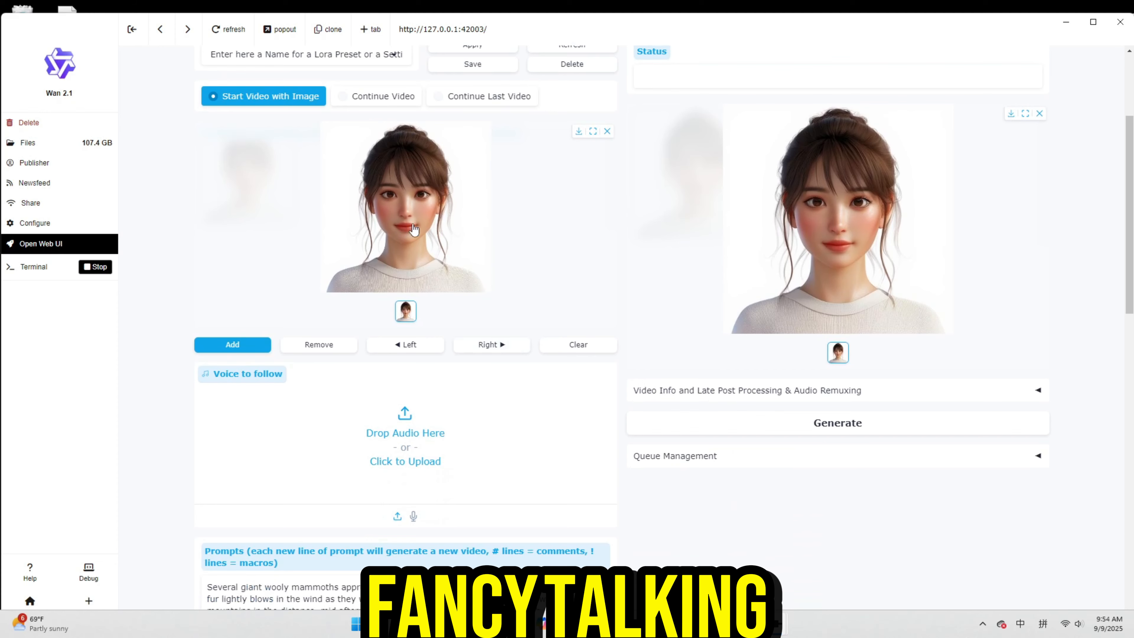
{"action": "scroll", "coordinate": [580, 281], "scroll_direction": "down", "scroll_amount": 3}
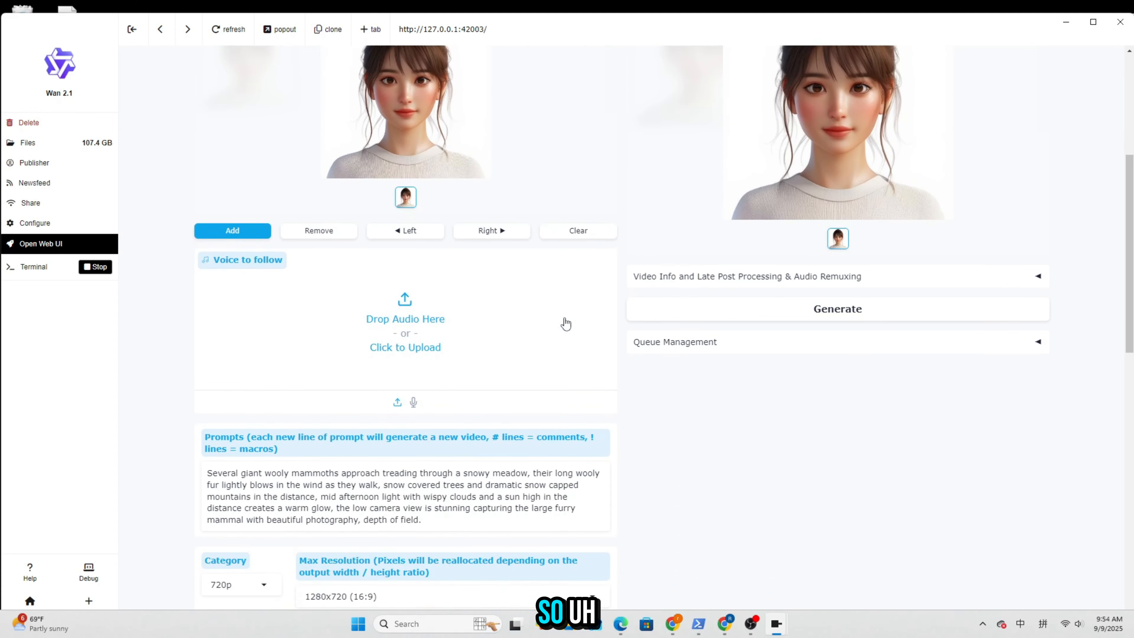
Step: Upload the output audio file from the Desktop as the voice to follow
{"action": "left_click", "coordinate": [429, 325]}
{"action": "left_click", "coordinate": [152, 105]}
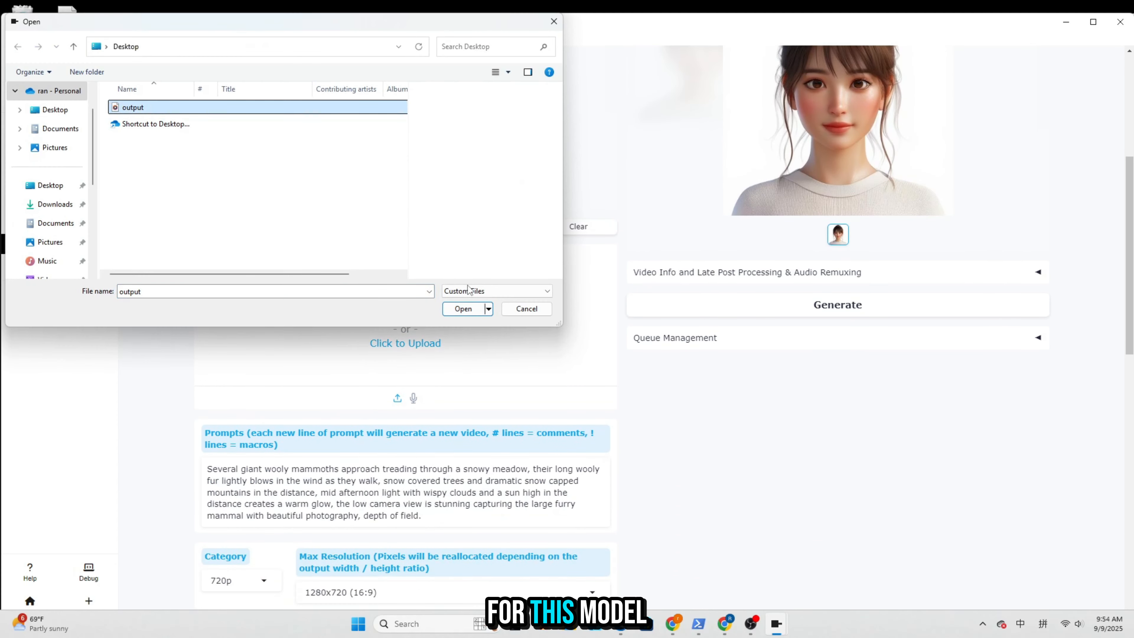
{"action": "left_click", "coordinate": [460, 311]}
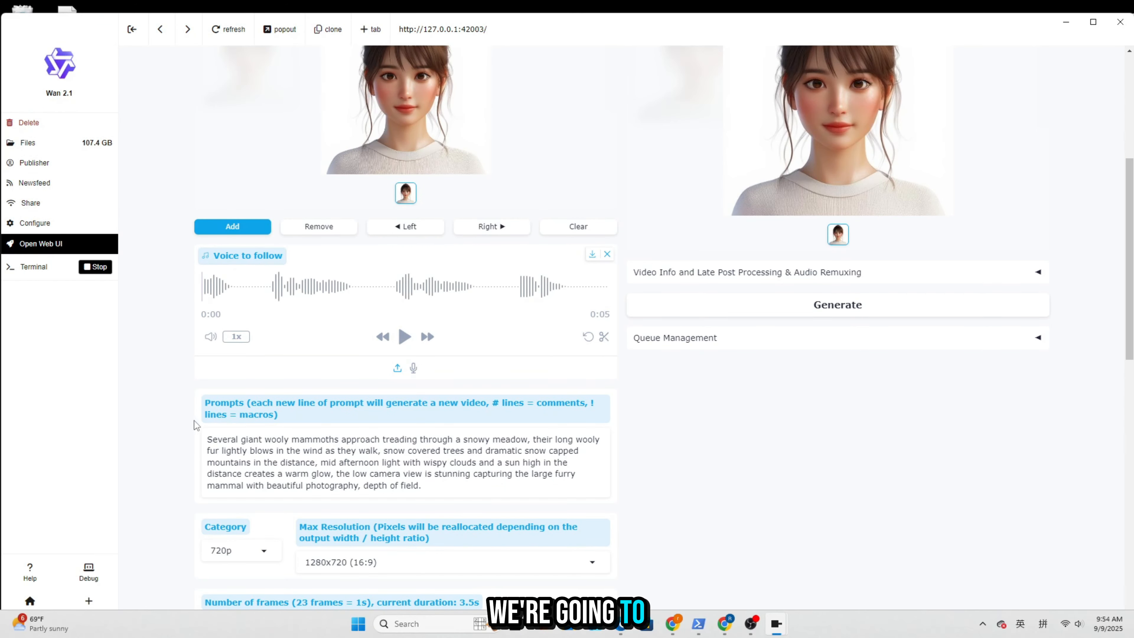
Step: Replace the default mammoth prompt with "a girl talking"
{"action": "scroll", "coordinate": [383, 403], "scroll_direction": "down", "scroll_amount": 1}
{"action": "left_click_drag", "start_coordinate": [446, 425], "coordinate": [95, 365]}
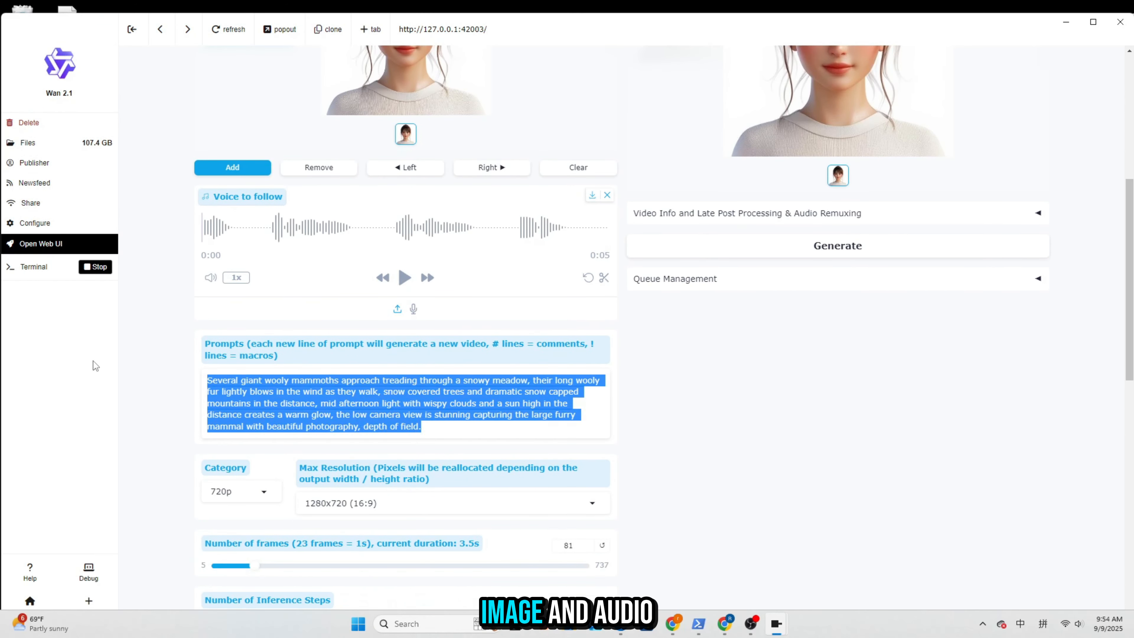
{"action": "key", "text": "BackSpace"}
{"action": "type", "text": "a g"}
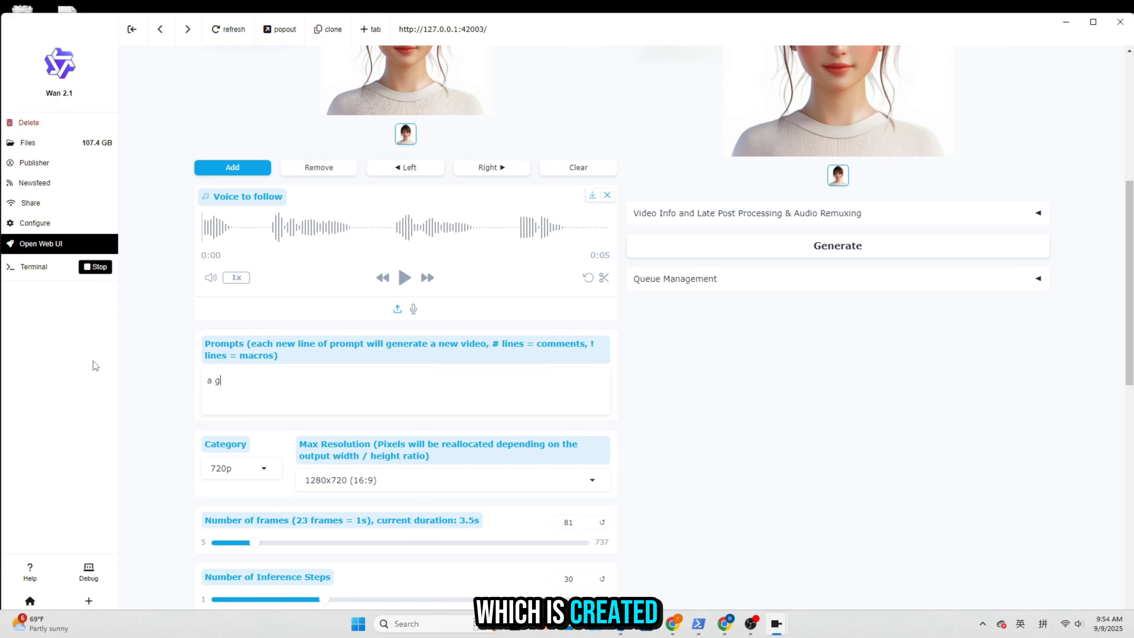
{"action": "type", "text": "irl talking"}
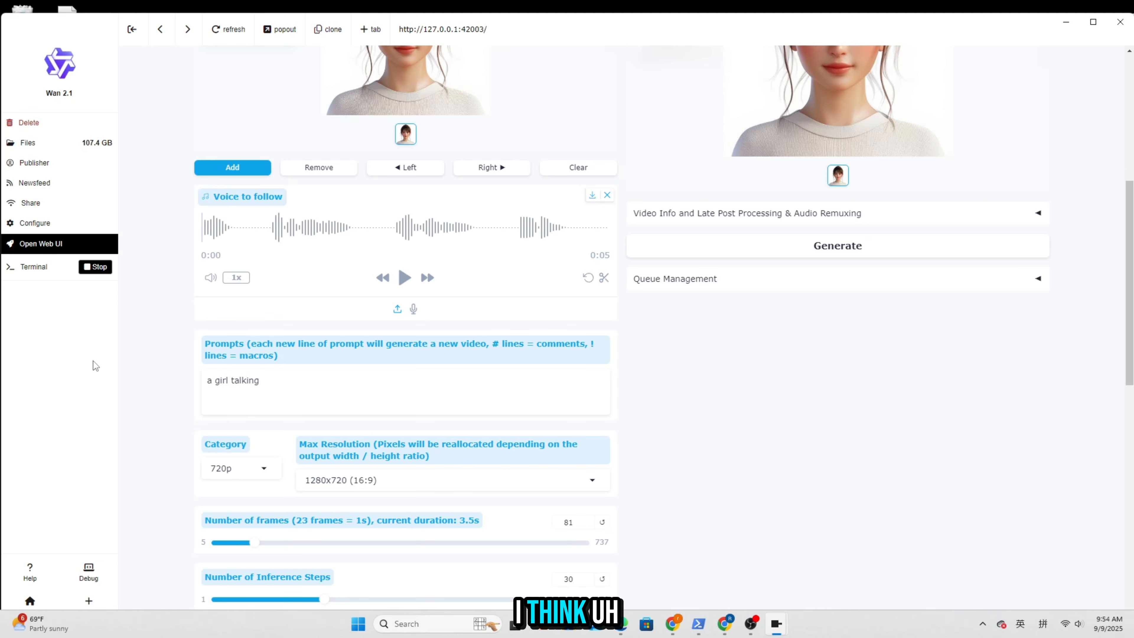
Step: Set the video's category to 480p and its maximum resolution to 512x512 (1:1)
{"action": "scroll", "coordinate": [168, 384], "scroll_direction": "down", "scroll_amount": 3}
{"action": "left_click", "coordinate": [258, 348]}
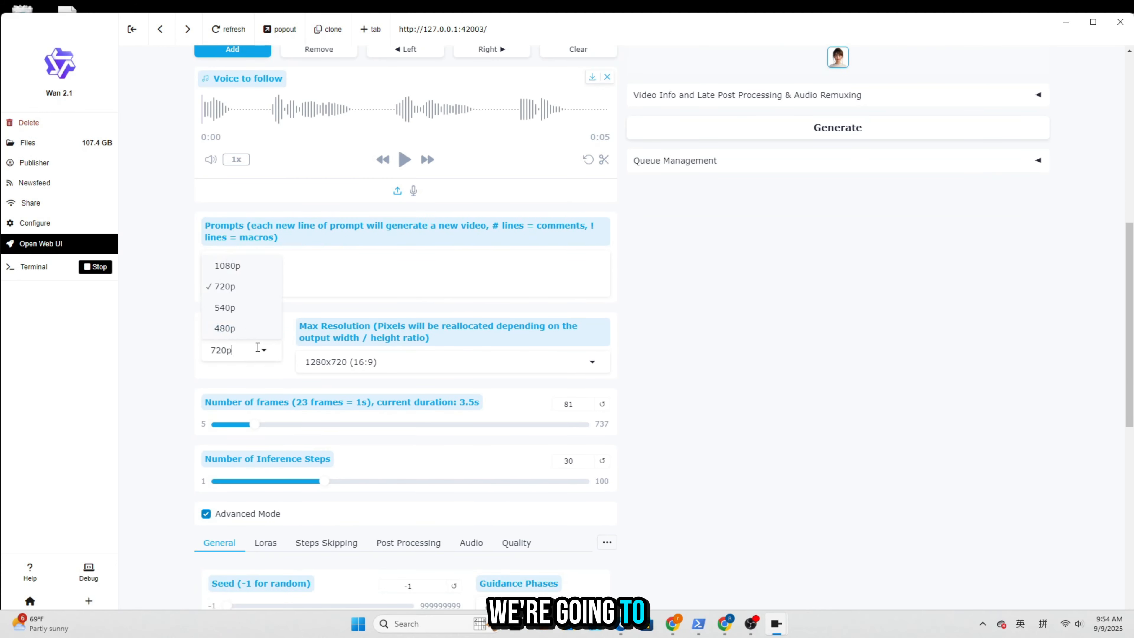
{"action": "left_click", "coordinate": [225, 328]}
{"action": "left_click", "coordinate": [357, 362]}
{"action": "left_click", "coordinate": [347, 342]}
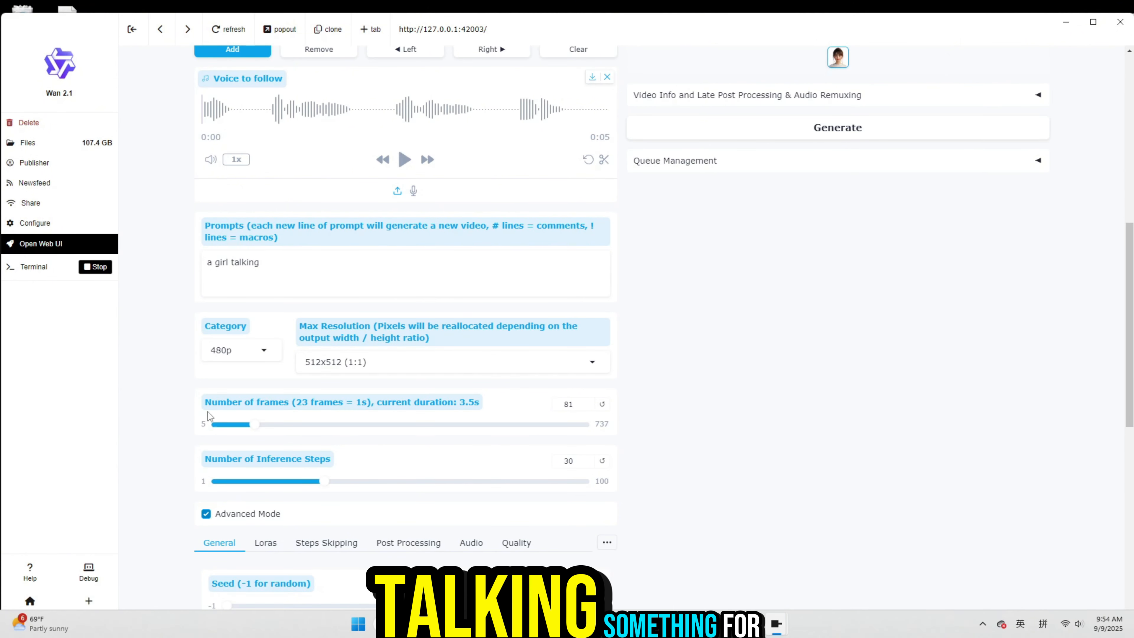
Step: Set the video's number of inference steps to 25 and its number of frames to 117
{"action": "double_click", "coordinate": [563, 459]}
{"action": "type", "text": "25"}
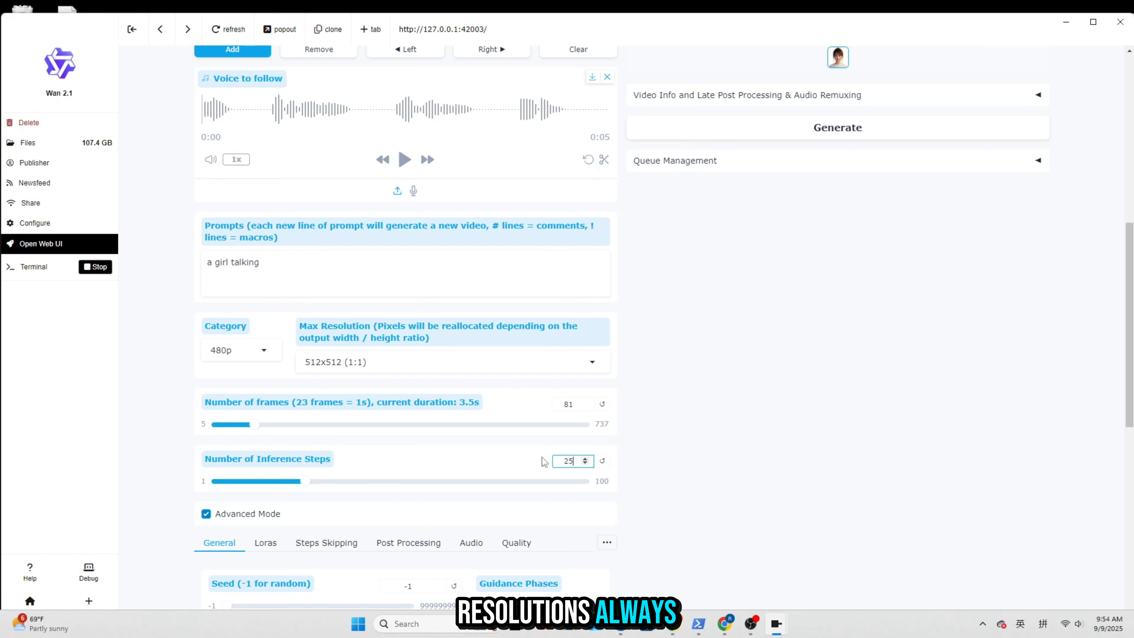
{"action": "left_click", "coordinate": [513, 436]}
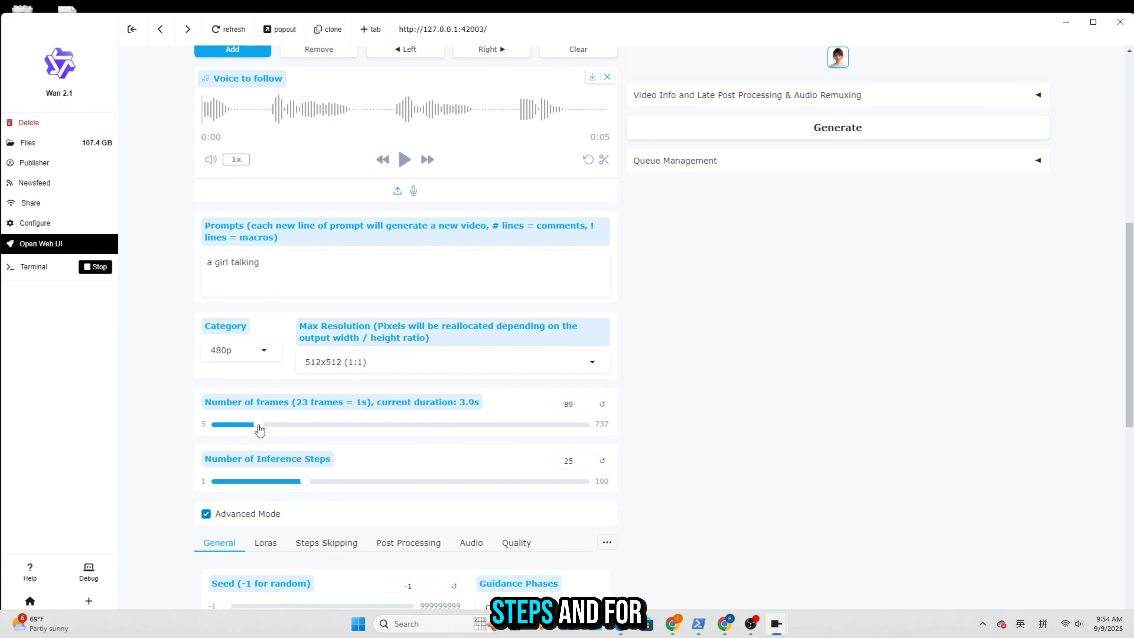
{"action": "left_click_drag", "start_coordinate": [260, 430], "coordinate": [273, 430]}
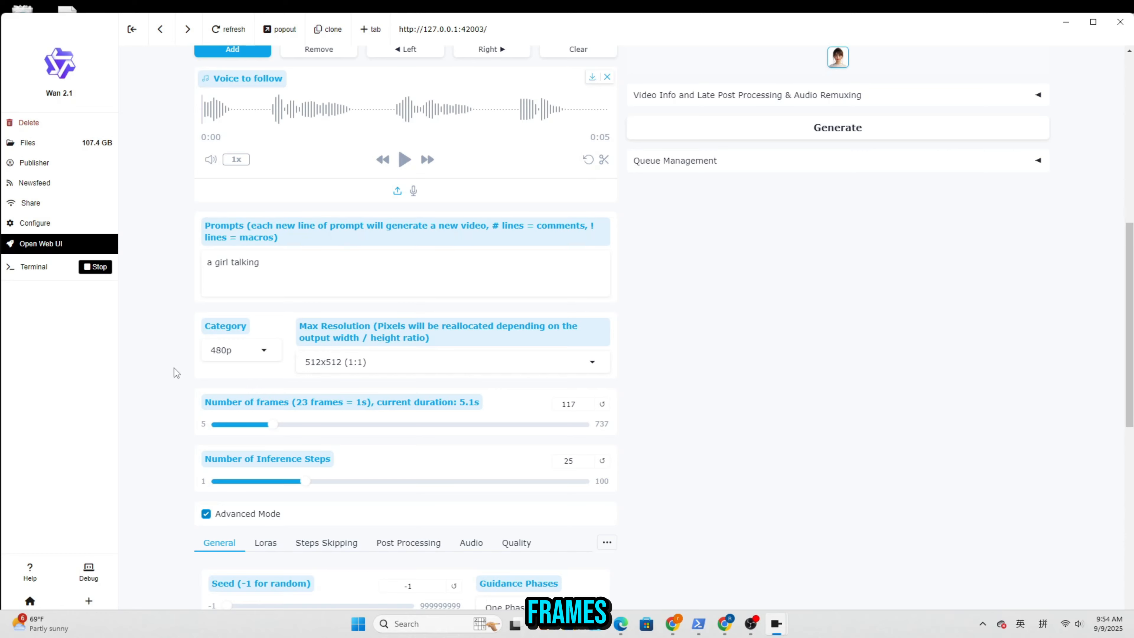
{"action": "scroll", "coordinate": [174, 368], "scroll_direction": "up", "scroll_amount": 3}
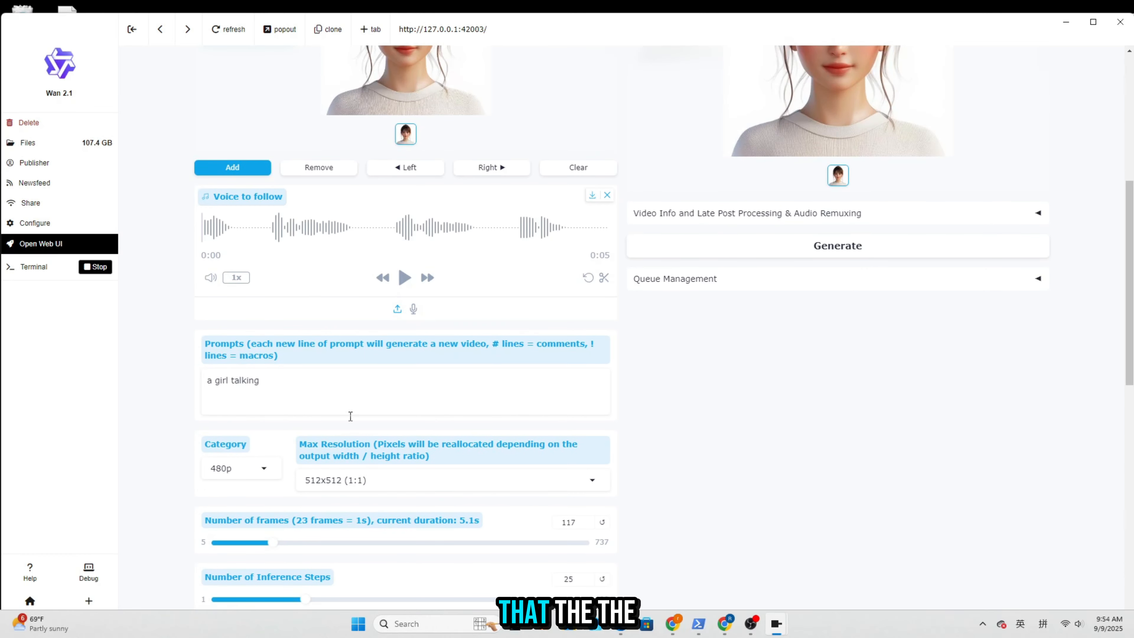